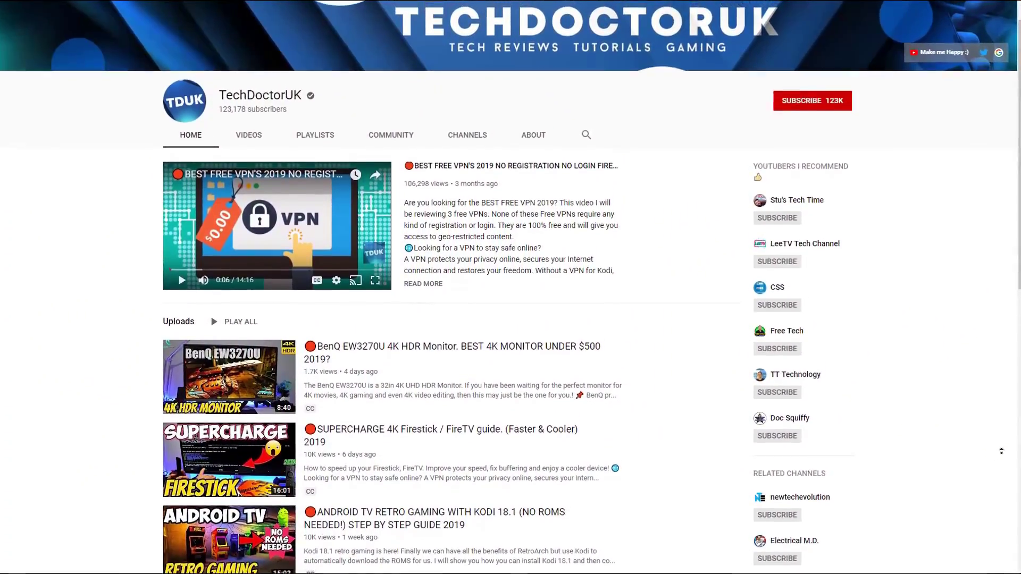
Step: Subscribe to the TechDoctorUK channel and turn on notifications for every new video
{"action": "scroll", "coordinate": [1000, 451], "scroll_direction": "up", "scroll_amount": 2}
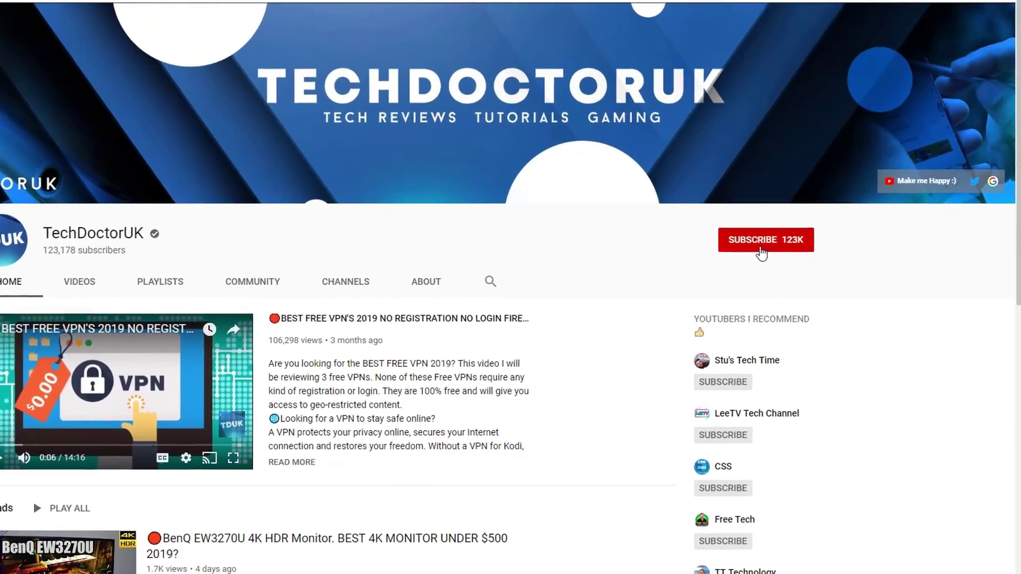
{"action": "left_click", "coordinate": [803, 230]}
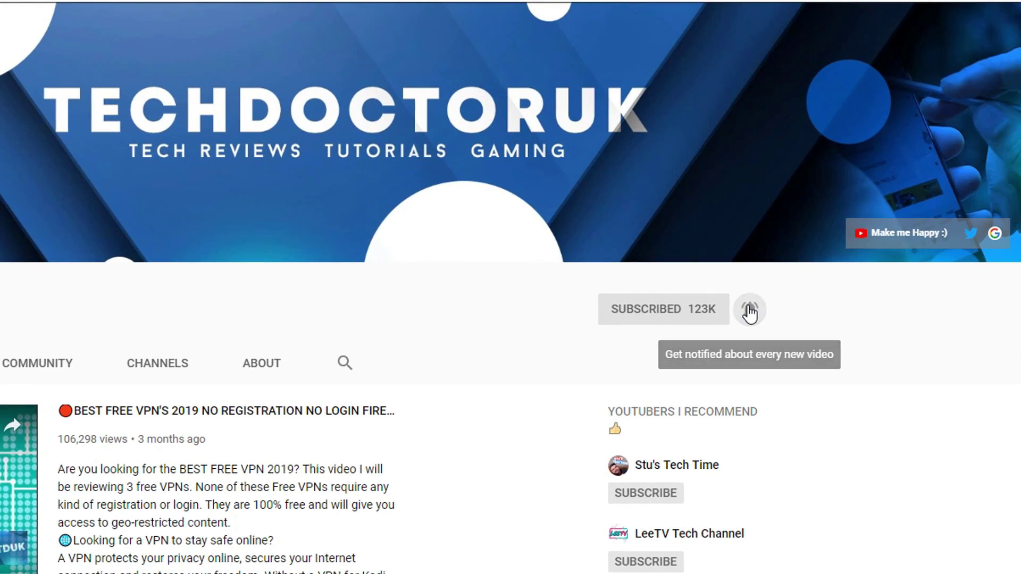
{"action": "left_click", "coordinate": [770, 285]}
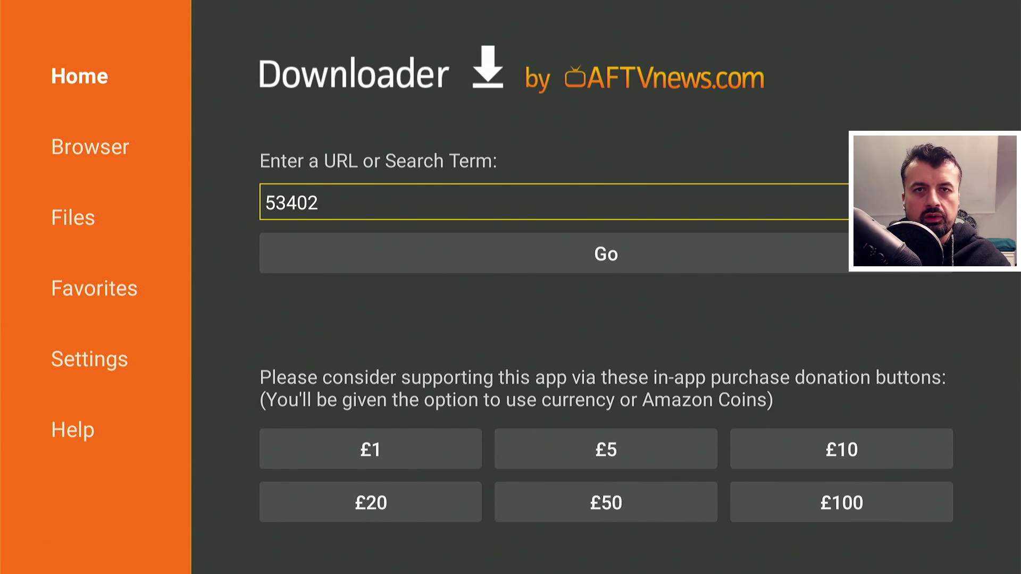
Step: Load the site for code 53402 in Downloader and open its Tutorials page
{"action": "key", "text": "Return"}
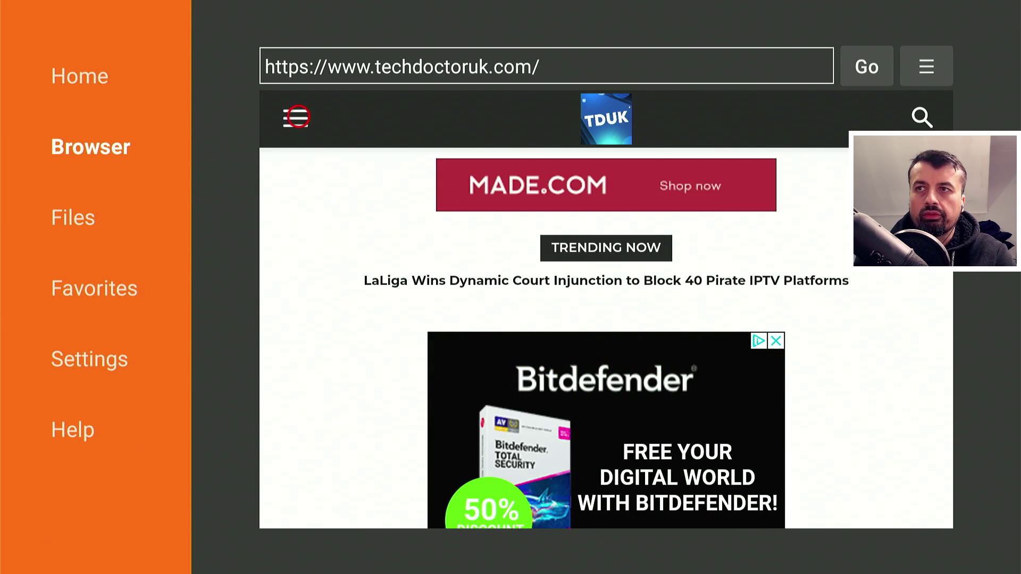
{"action": "left_click", "coordinate": [297, 116]}
{"action": "left_click", "coordinate": [298, 343]}
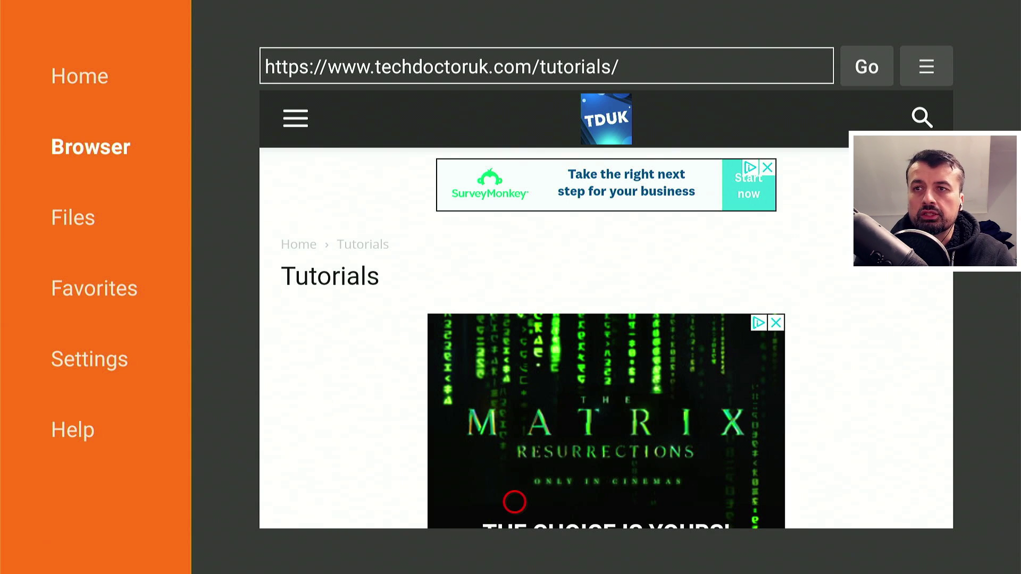
Step: Find the "Ultimate Firestick / Android TV Screensaver" article in the tutorials list and open it
{"action": "scroll", "coordinate": [514, 501], "scroll_direction": "down", "scroll_amount": 5}
{"action": "scroll", "coordinate": [515, 506], "scroll_direction": "down", "scroll_amount": 8}
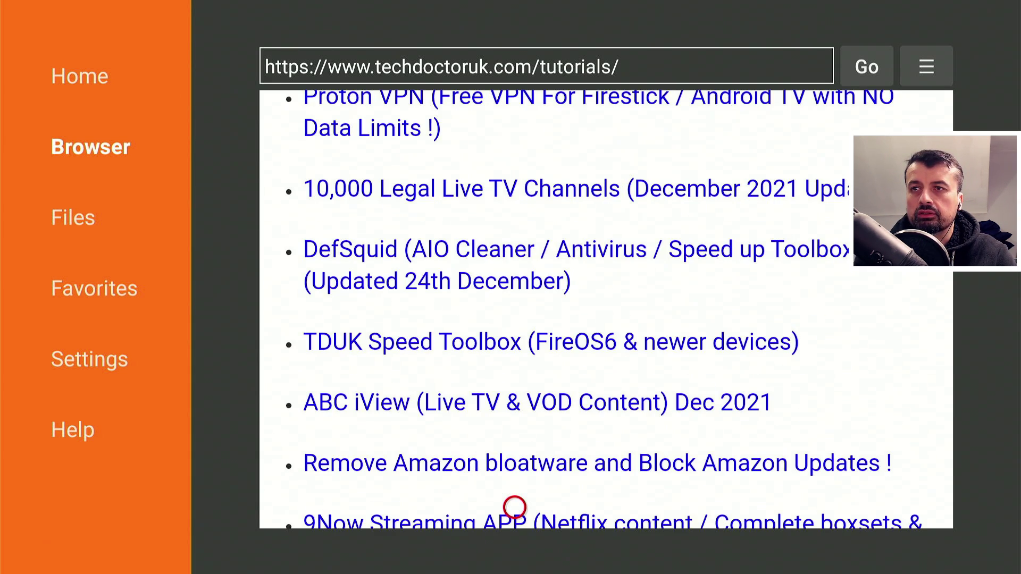
{"action": "scroll", "coordinate": [514, 507], "scroll_direction": "down", "scroll_amount": 5}
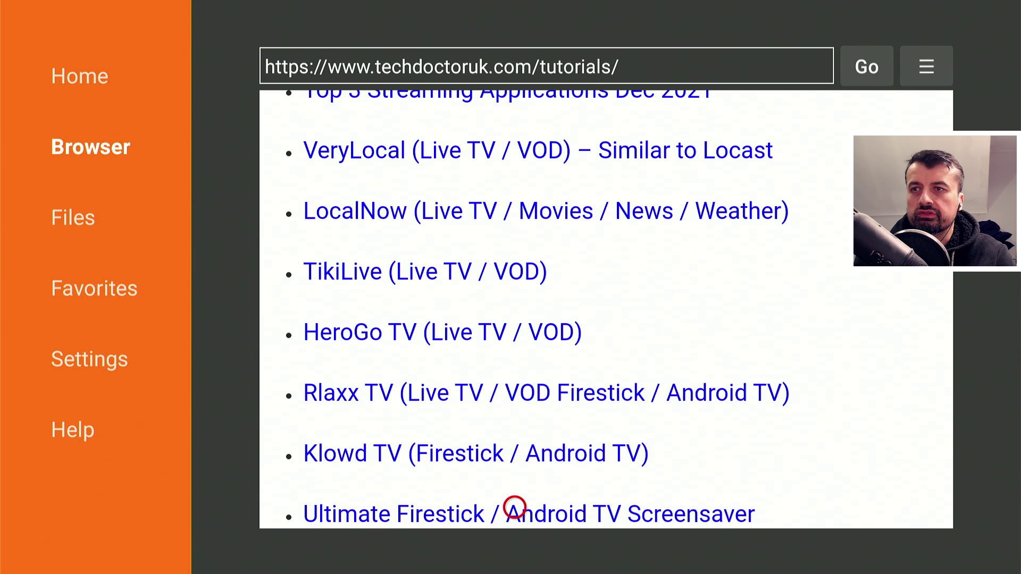
{"action": "scroll", "coordinate": [514, 507], "scroll_direction": "down", "scroll_amount": 4}
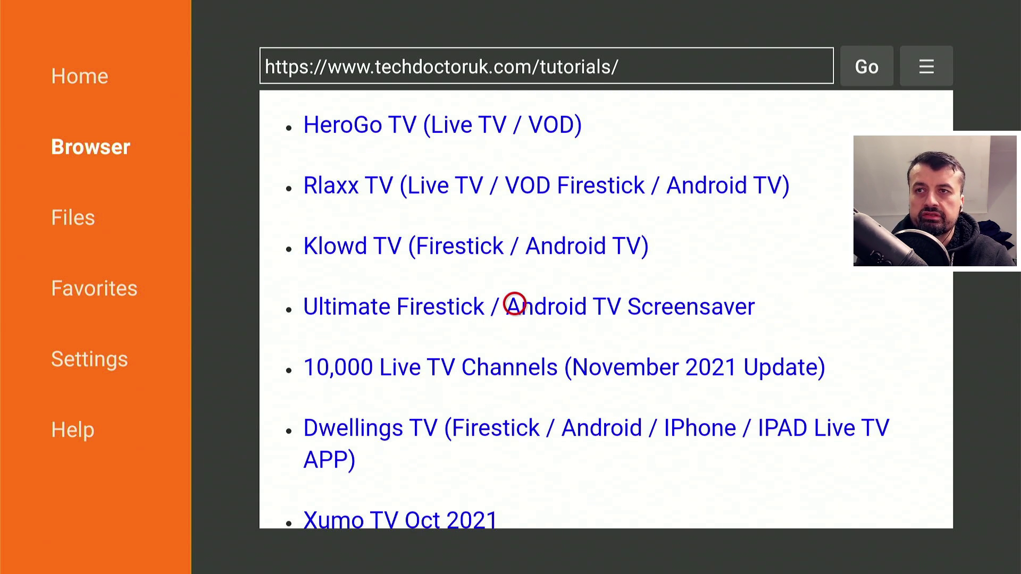
{"action": "left_click", "coordinate": [488, 305]}
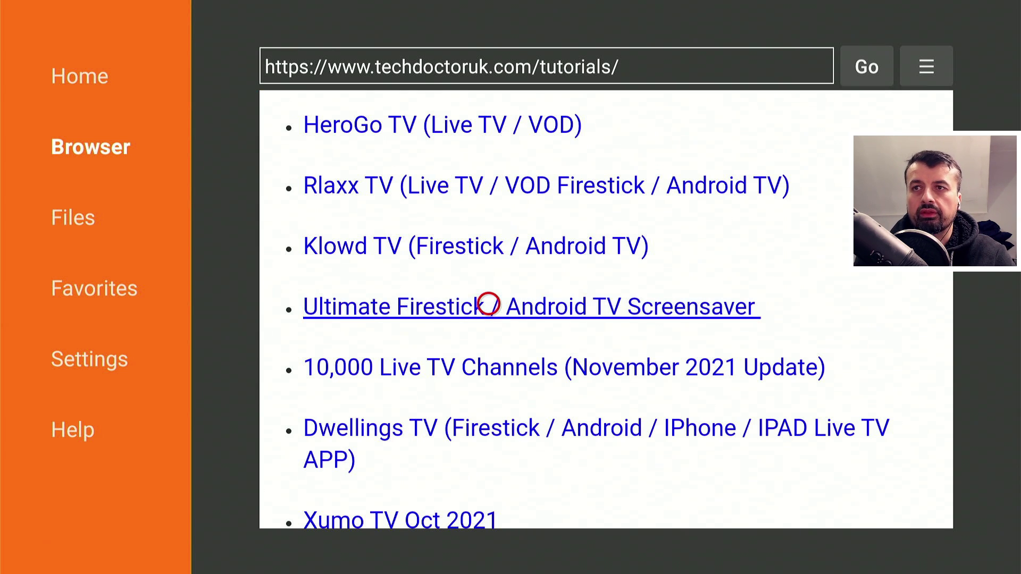
Step: Open the "Personal Photos & Video Screensaver" download page from the article's Software Needed section
{"action": "scroll", "coordinate": [488, 507], "scroll_direction": "down", "scroll_amount": 5}
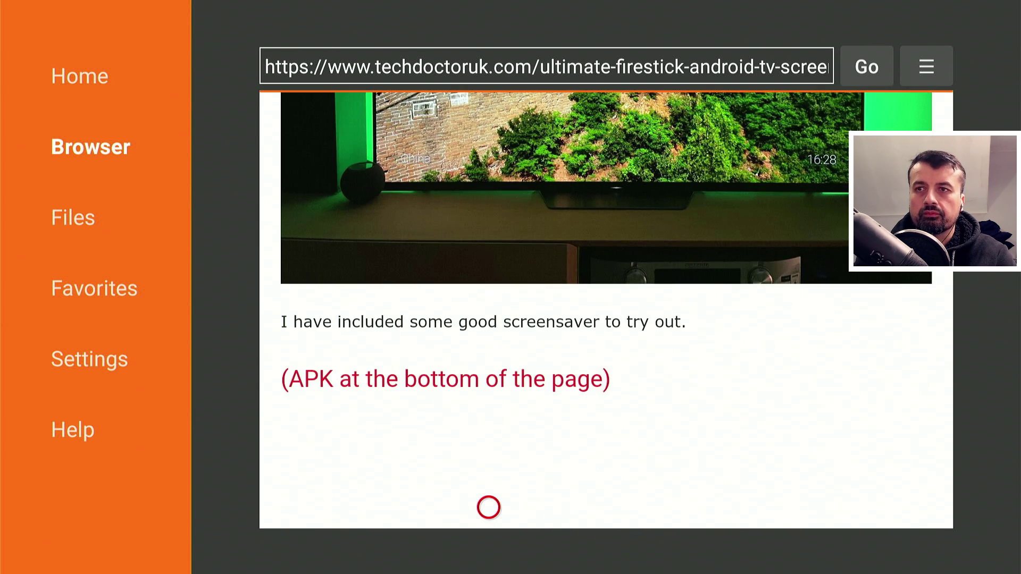
{"action": "scroll", "coordinate": [488, 507], "scroll_direction": "down", "scroll_amount": 10}
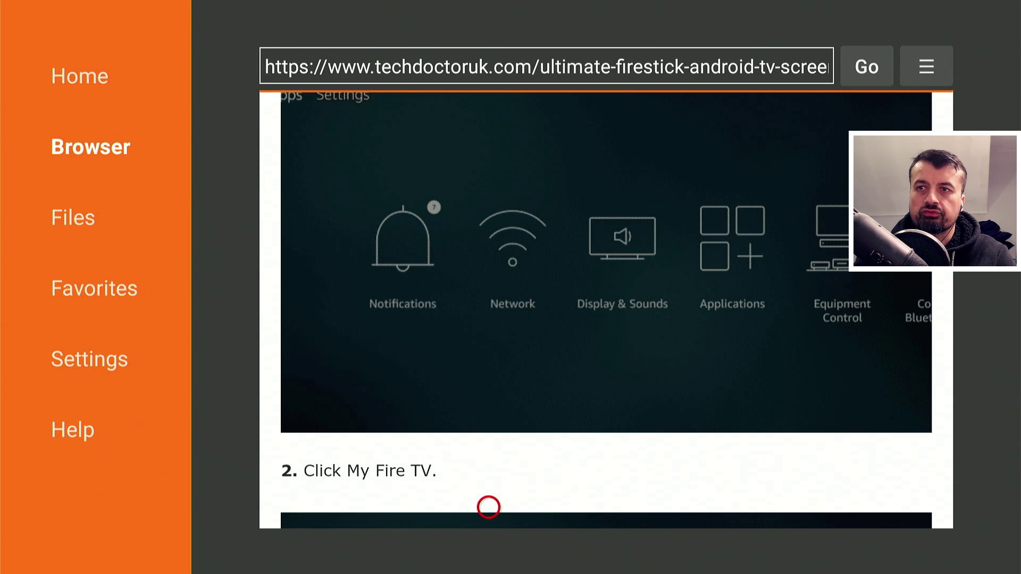
{"action": "scroll", "coordinate": [488, 506], "scroll_direction": "down", "scroll_amount": 10}
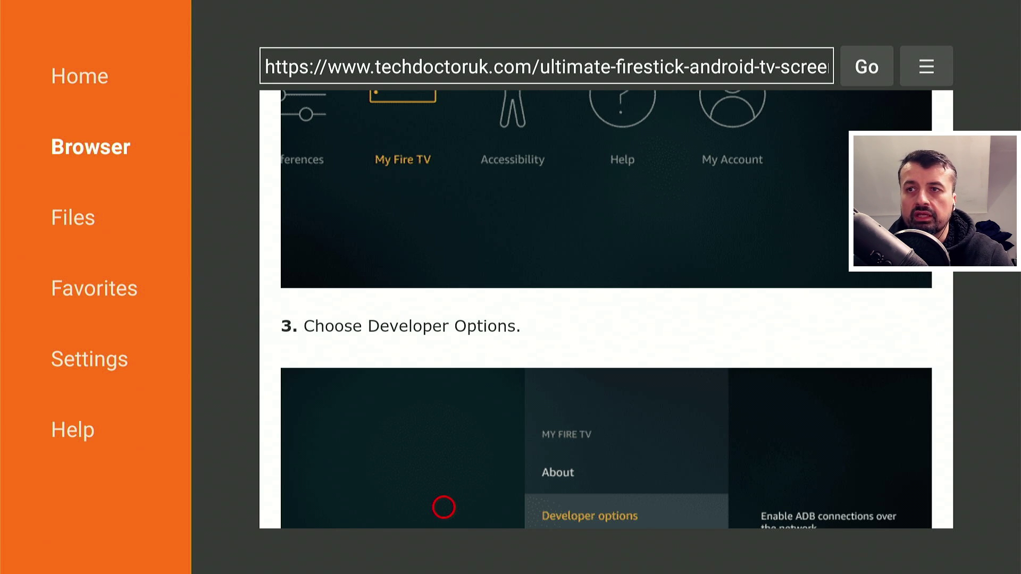
{"action": "scroll", "coordinate": [417, 508], "scroll_direction": "down", "scroll_amount": 15}
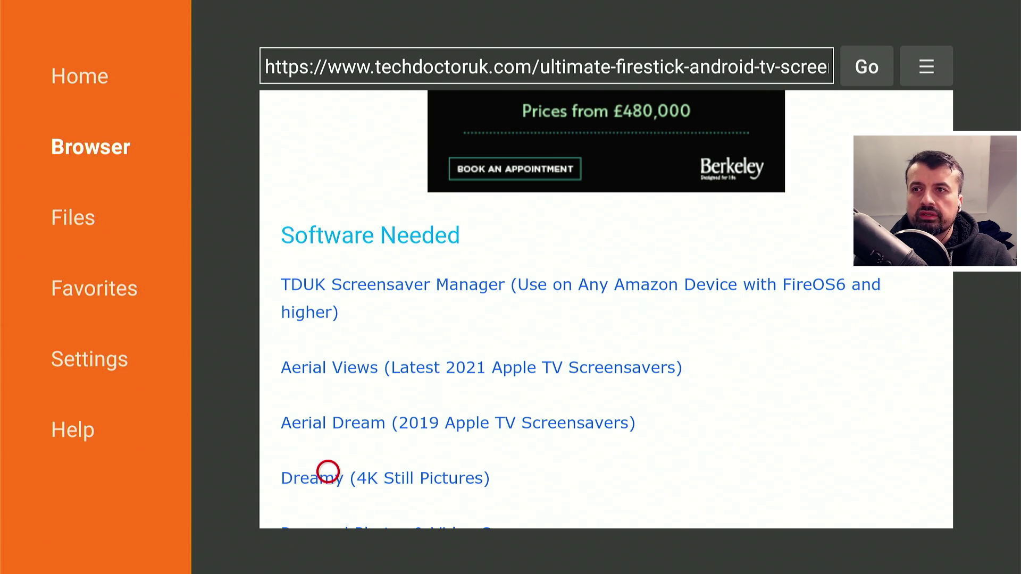
{"action": "scroll", "coordinate": [327, 472], "scroll_direction": "down", "scroll_amount": 3}
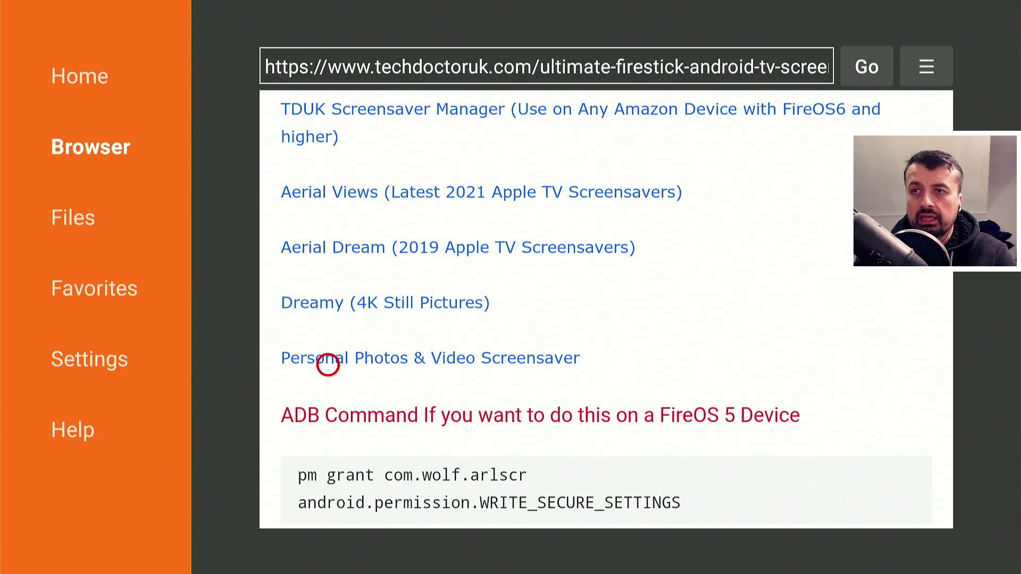
{"action": "left_click", "coordinate": [328, 364]}
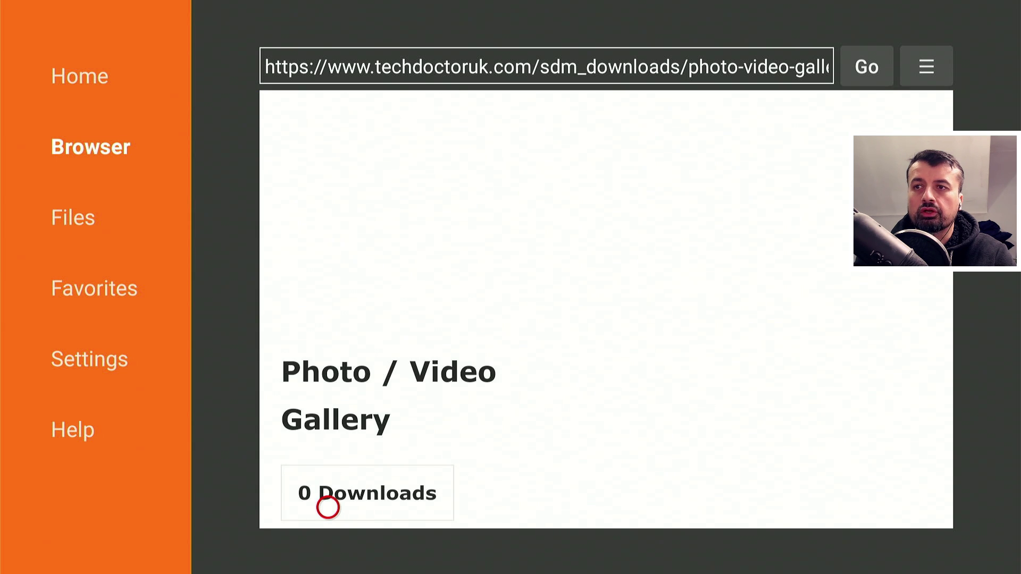
Step: Download the Photo / Video Gallery APK and install the Photo Gallery and Screensaver update without opening it
{"action": "scroll", "coordinate": [328, 508], "scroll_direction": "down", "scroll_amount": 3}
{"action": "left_click", "coordinate": [326, 399]}
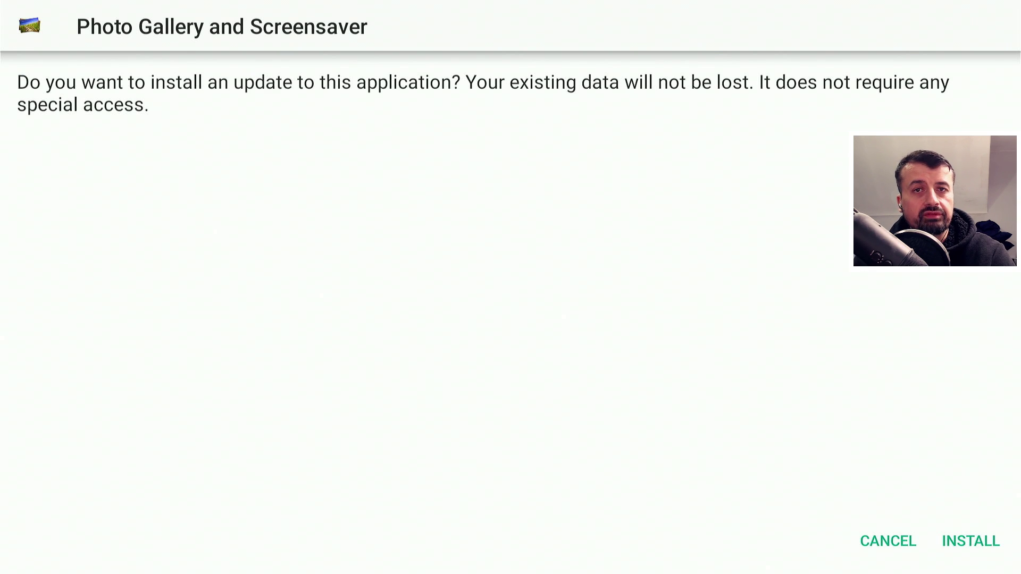
{"action": "key", "text": "Down"}
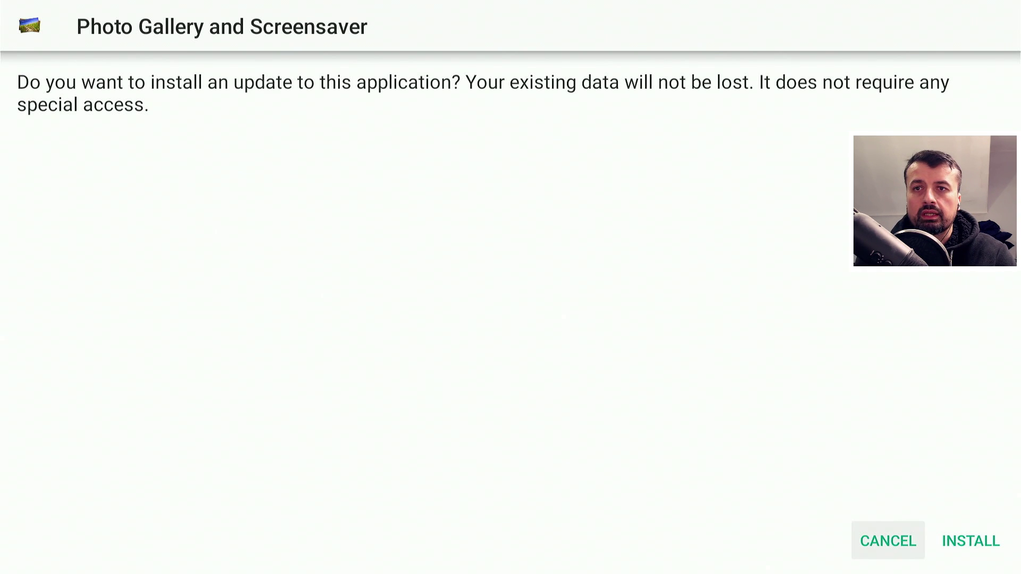
{"action": "key", "text": "Right"}
{"action": "key", "text": "Return"}
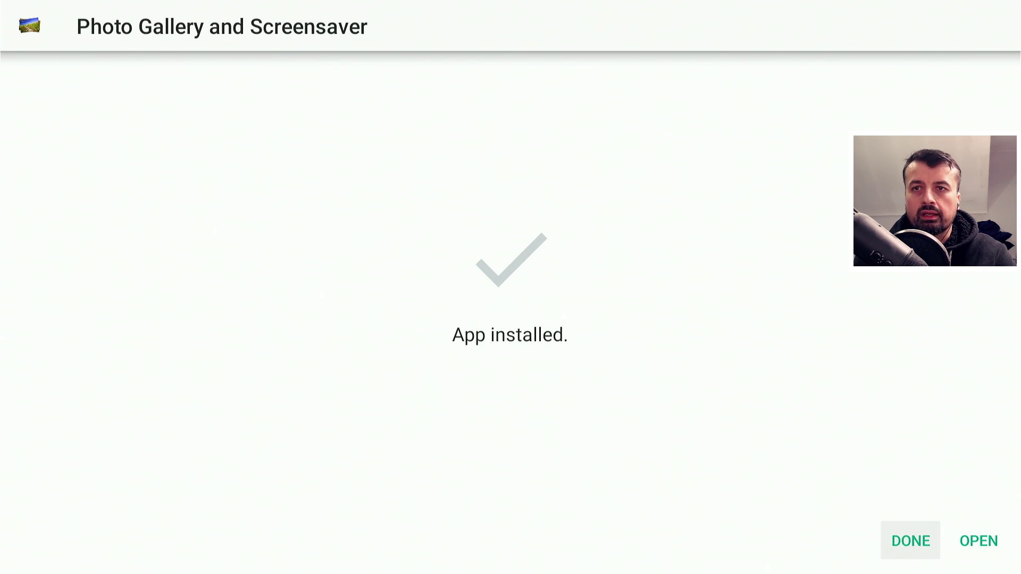
{"action": "key", "text": "Return"}
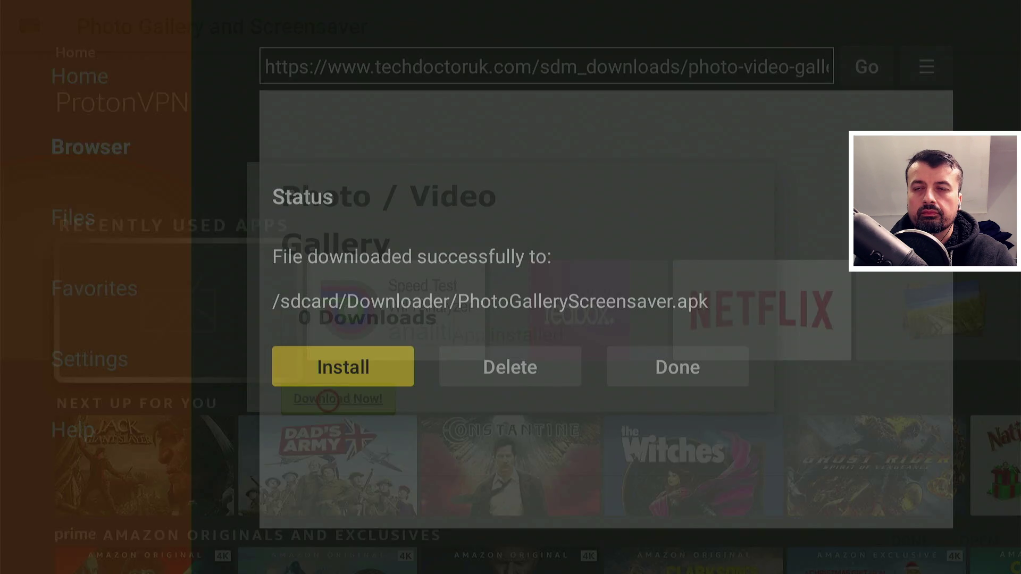
Step: Delete the downloaded PhotoGalleryScreensaver.apk file and confirm the deletion
{"action": "key", "text": "Right"}
{"action": "key", "text": "Return"}
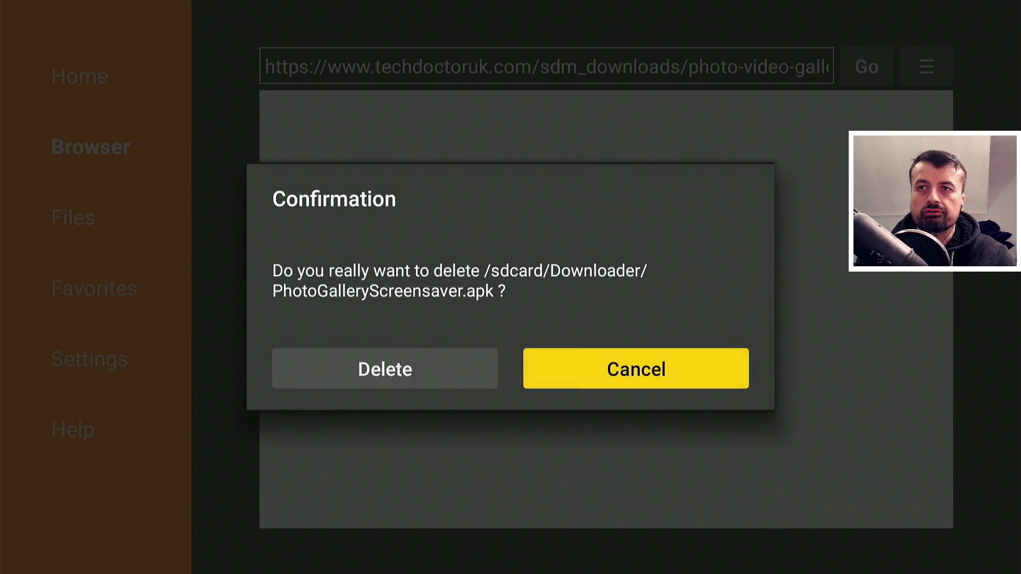
{"action": "key", "text": "Left"}
{"action": "key", "text": "Return"}
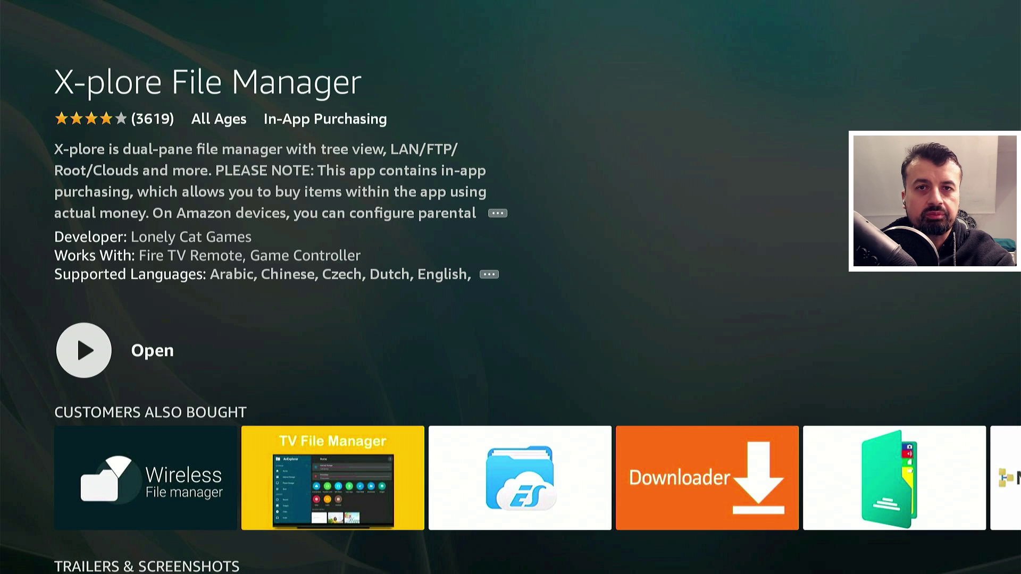
Step: Open X-plore File Manager, expand the PNY USB drive and allow access to its data
{"action": "key", "text": "Return"}
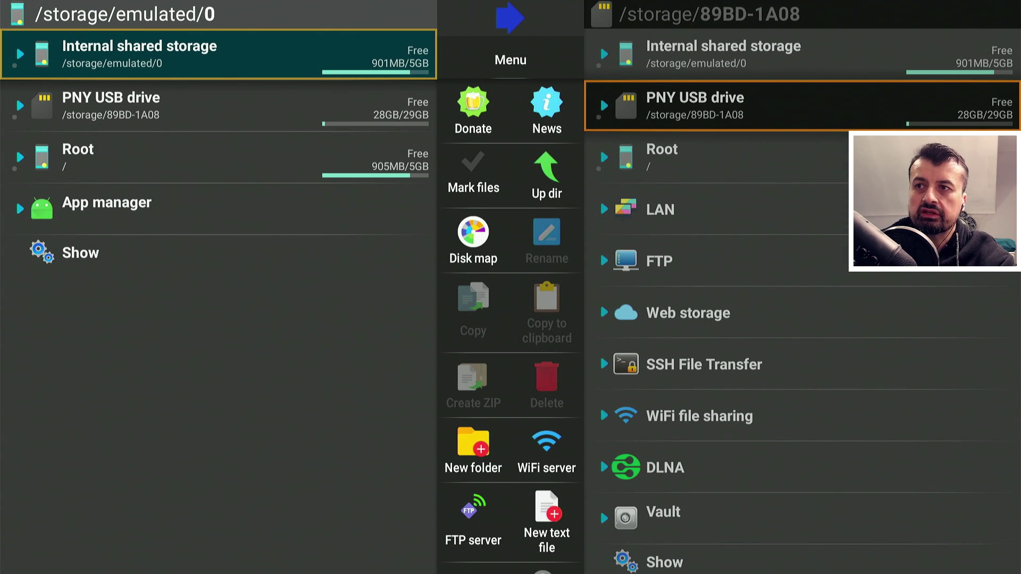
{"action": "key", "text": "Down"}
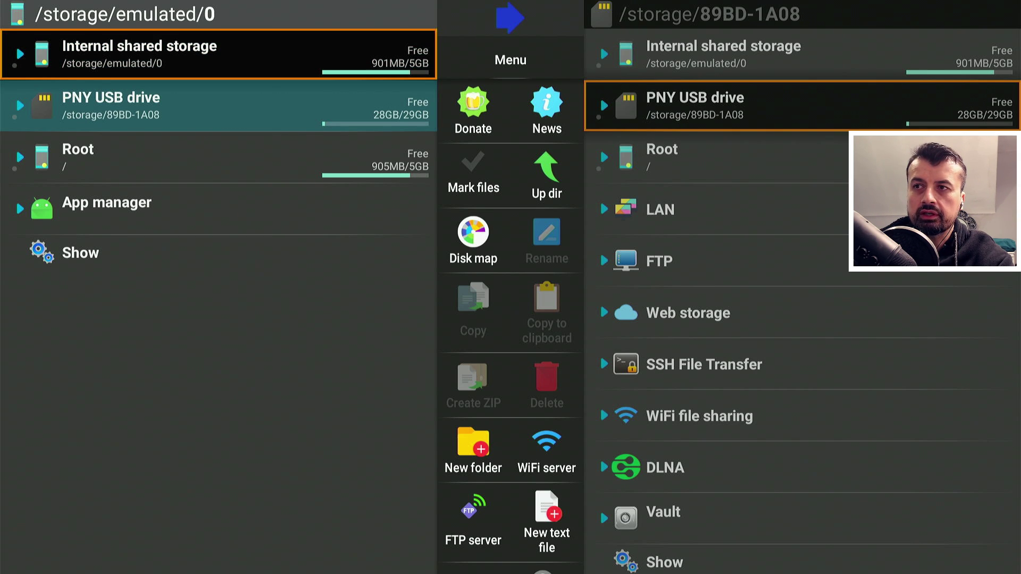
{"action": "key", "text": "Down"}
{"action": "key", "text": "Return"}
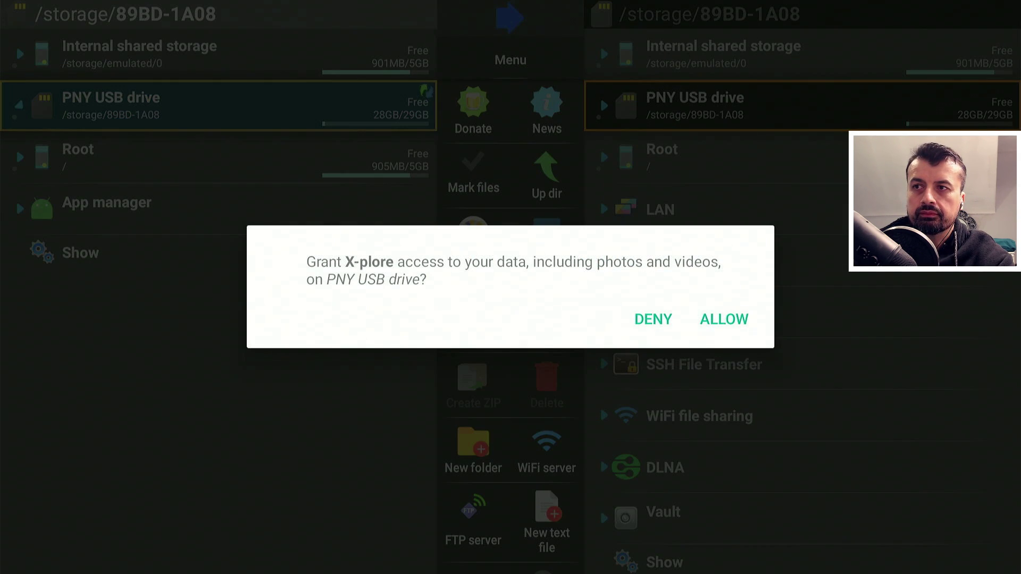
{"action": "key", "text": "Return"}
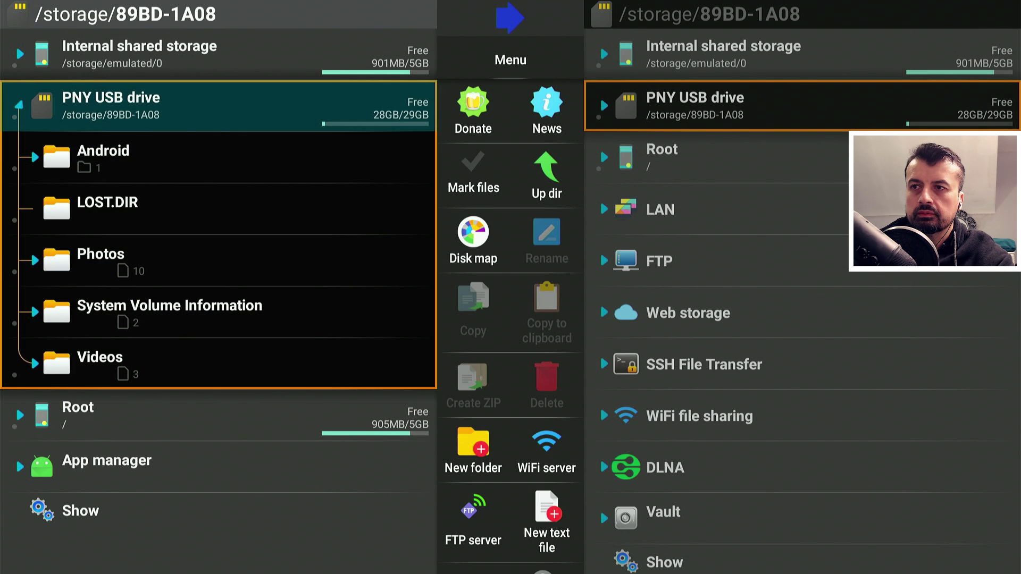
Step: Inspect the contents of the Photos folder on the USB drive, collapse it and expand the Videos folder
{"action": "left_click", "coordinate": [101, 261]}
{"action": "key", "text": "Return"}
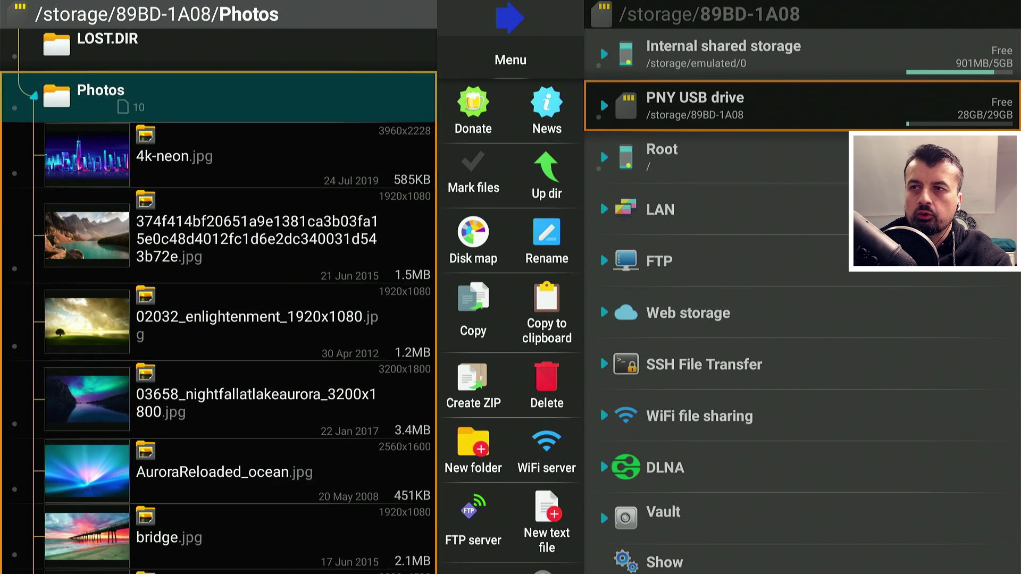
{"action": "key", "text": "Return"}
{"action": "key", "text": "Down"}
{"action": "key", "text": "Down"}
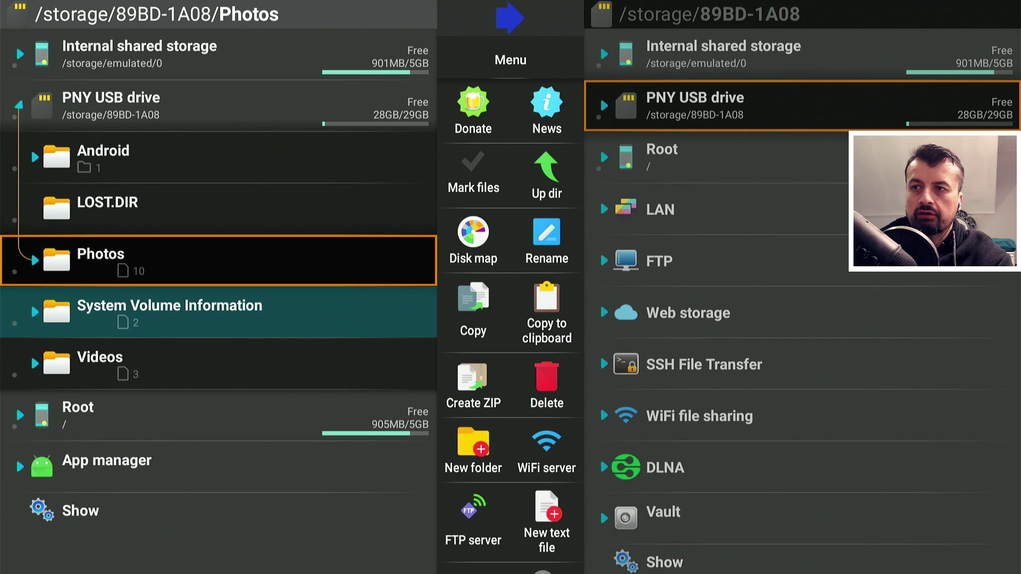
{"action": "key", "text": "Return"}
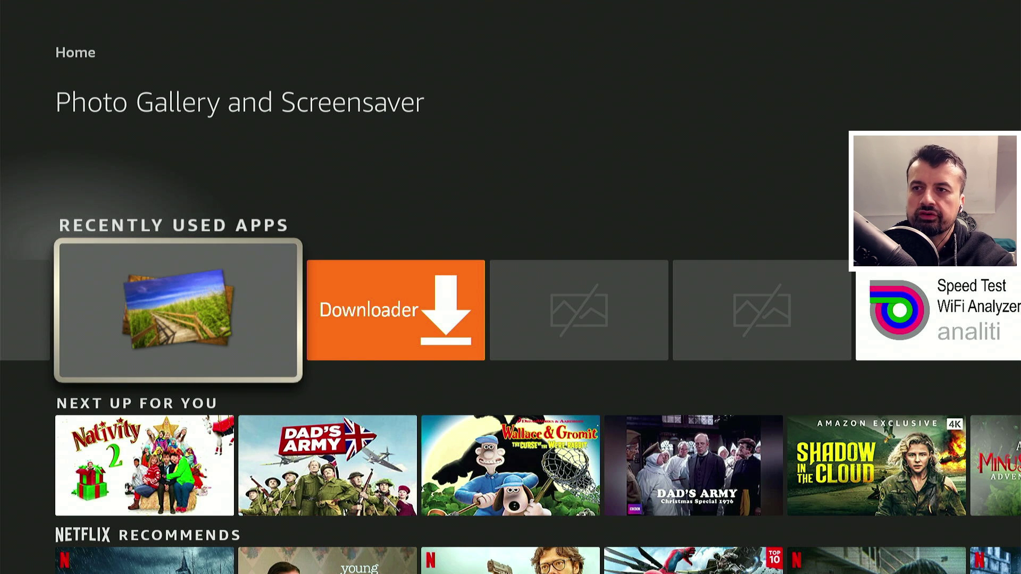
Step: Launch the Photo Gallery and Screensaver app and look over its Browse and Start Screensaver options
{"action": "key", "text": "Return"}
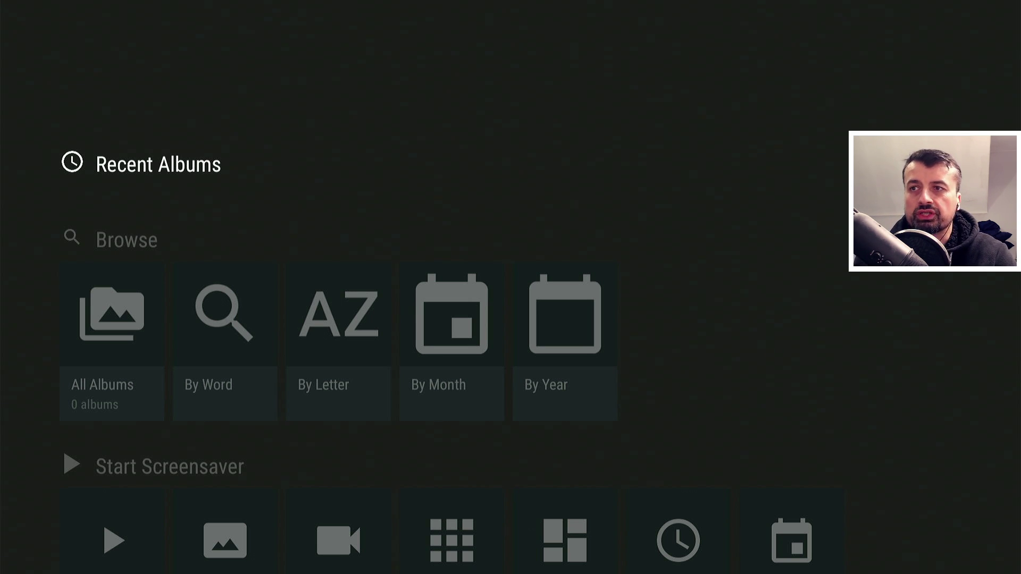
{"action": "key", "text": "Down"}
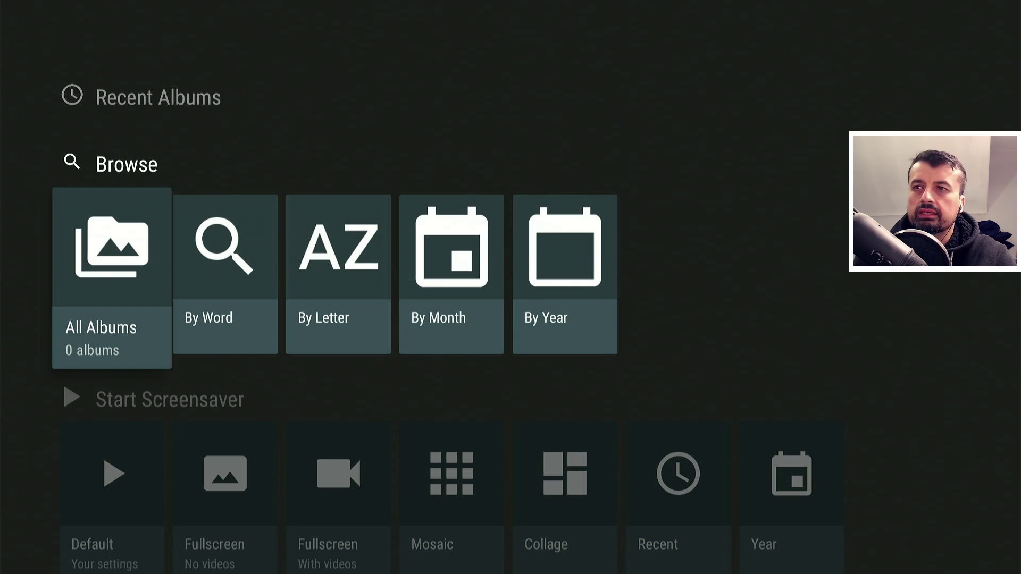
{"action": "key", "text": "Right"}
{"action": "key", "text": "Right"}
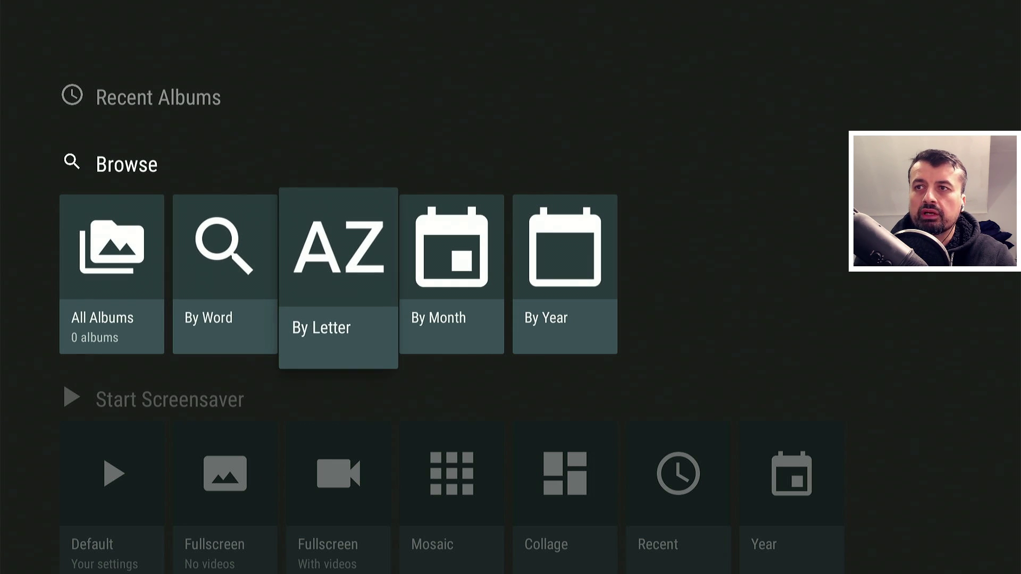
{"action": "key", "text": "Right"}
{"action": "key", "text": "Left"}
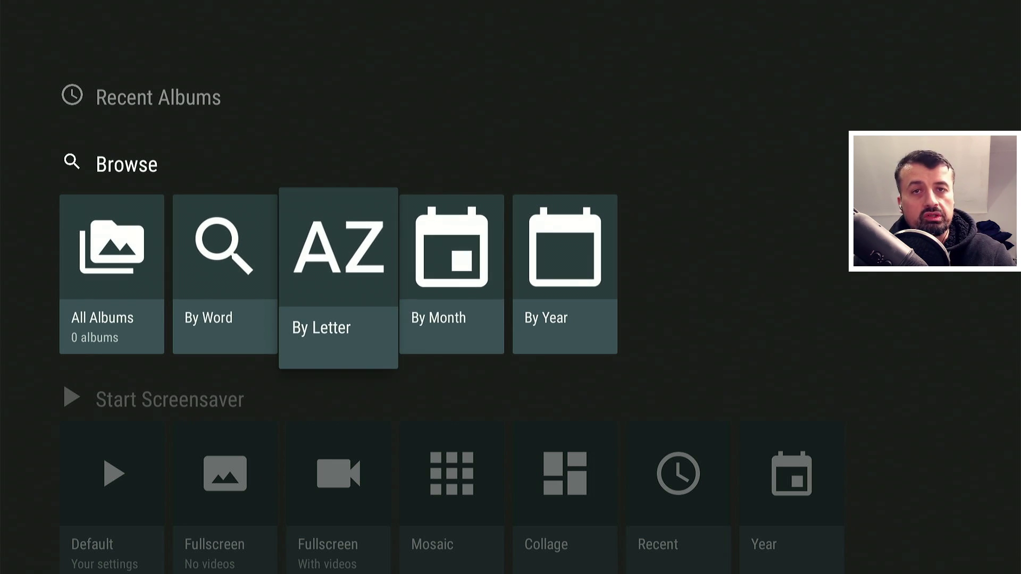
{"action": "key", "text": "Left"}
{"action": "key", "text": "Down"}
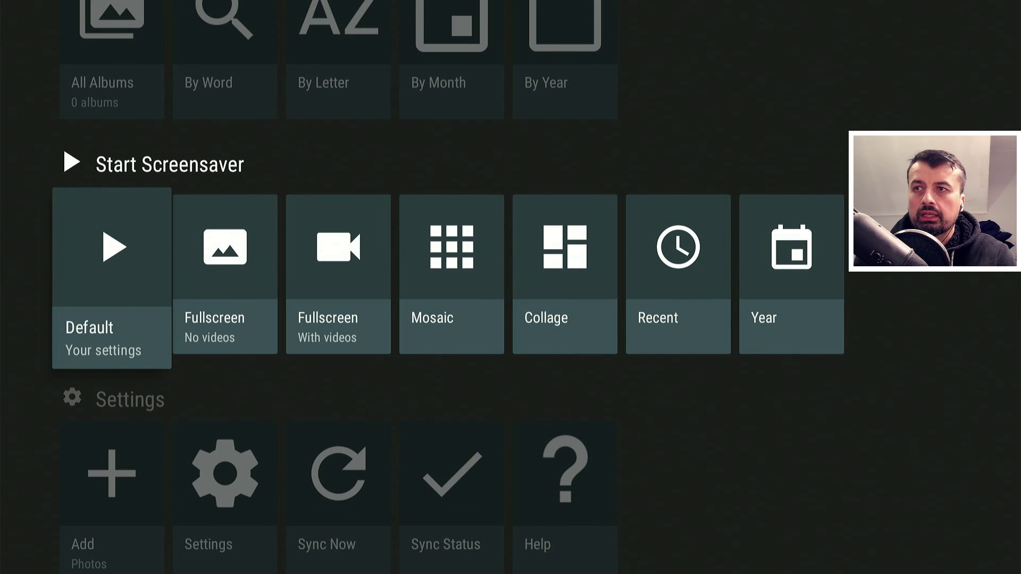
{"action": "key", "text": "Right"}
{"action": "key", "text": "Left"}
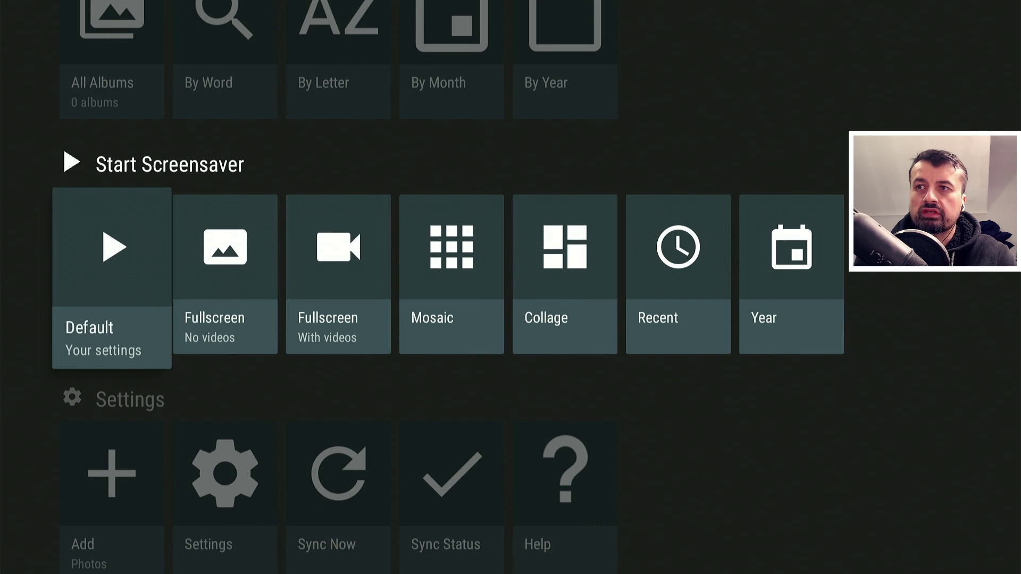
{"action": "key", "text": "Right"}
{"action": "key", "text": "Left"}
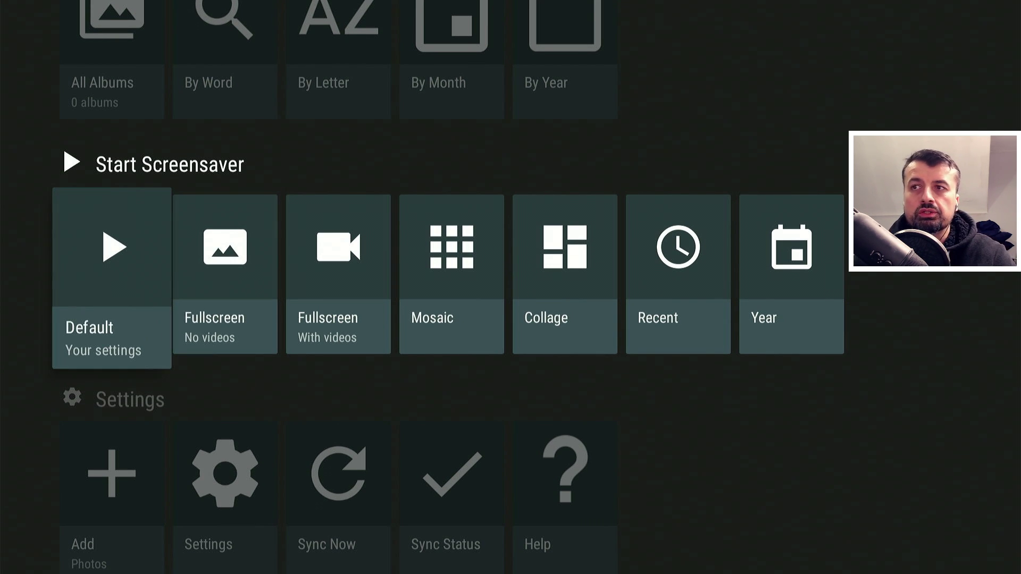
Step: Look over the Start Screensaver modes, try to start the Mosaic screensaver, and leave the Manage Purchases screen
{"action": "key", "text": "Right"}
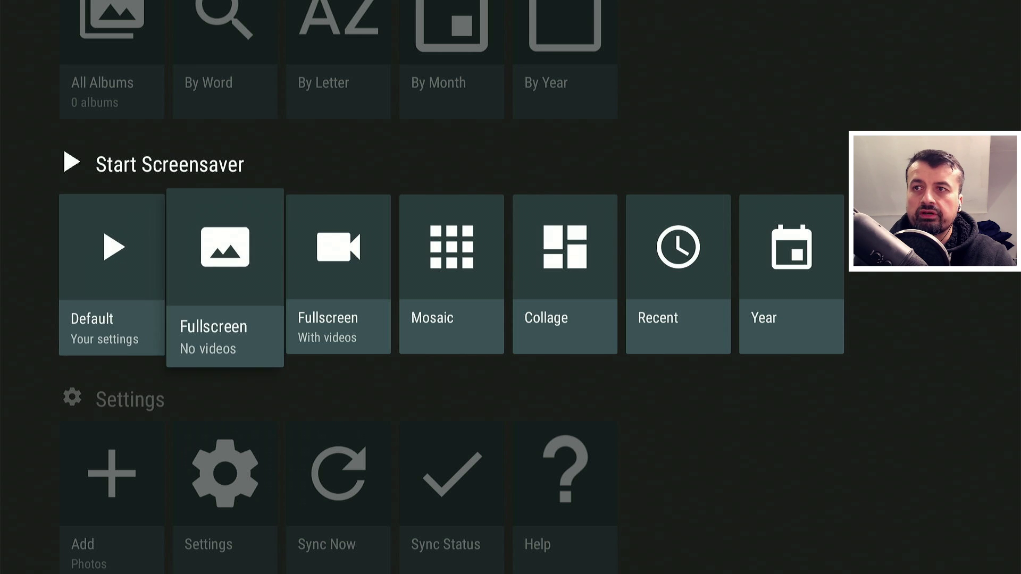
{"action": "key", "text": "Left"}
{"action": "key", "text": "Right"}
{"action": "key", "text": "Right"}
{"action": "key", "text": "Right"}
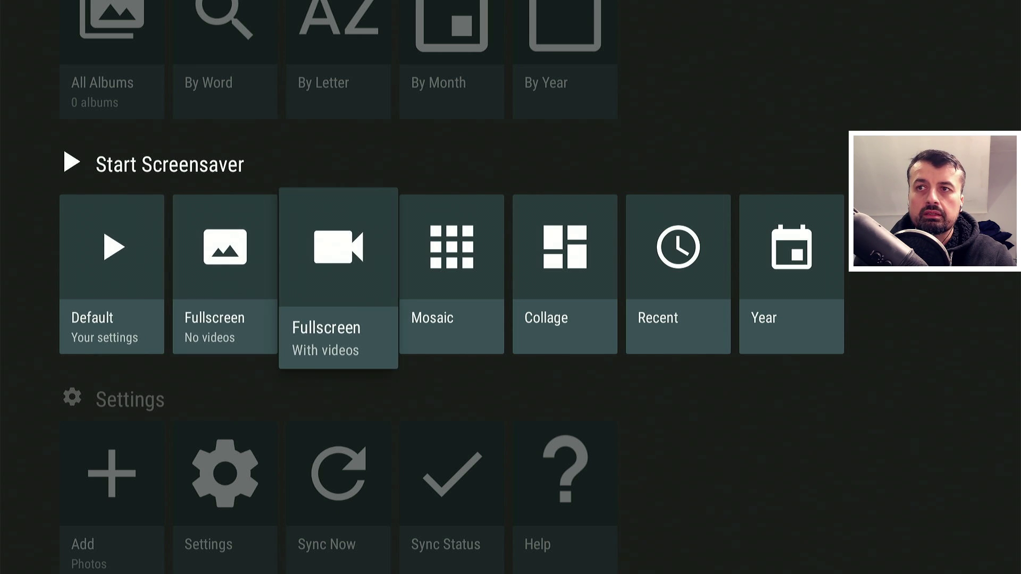
{"action": "key", "text": "Return"}
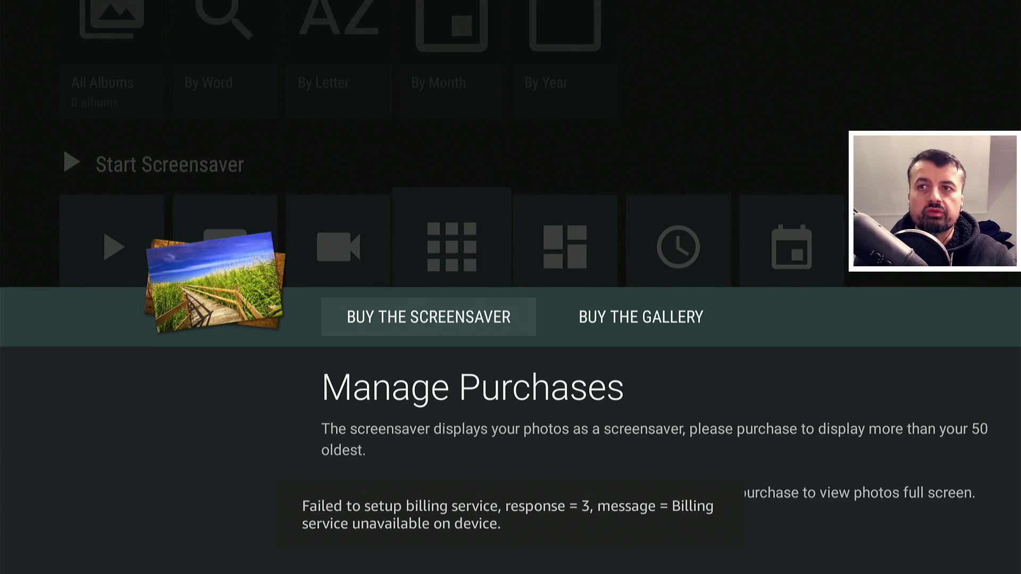
{"action": "key", "text": "Escape"}
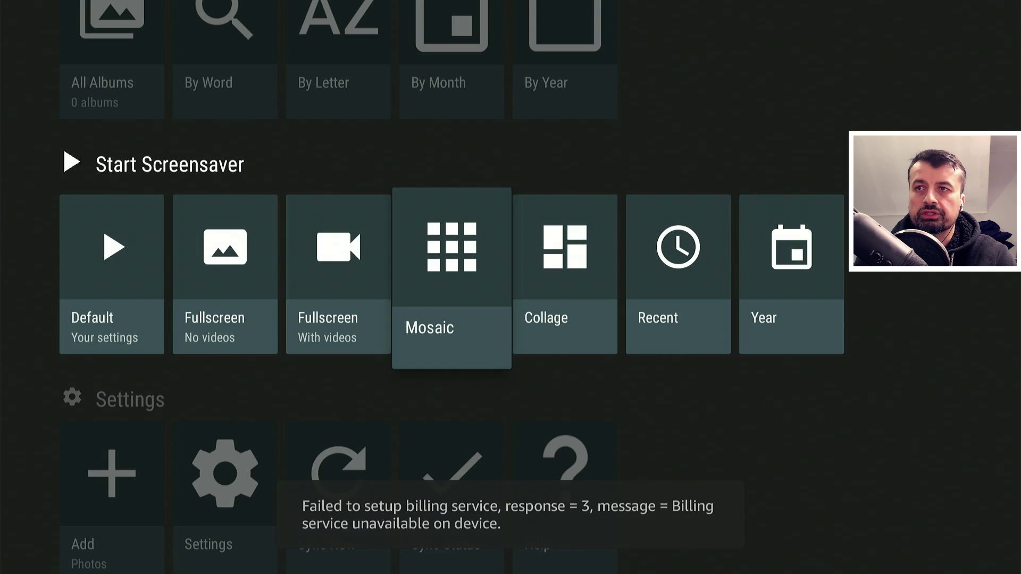
{"action": "key", "text": "Left"}
{"action": "key", "text": "Left"}
{"action": "key", "text": "Left"}
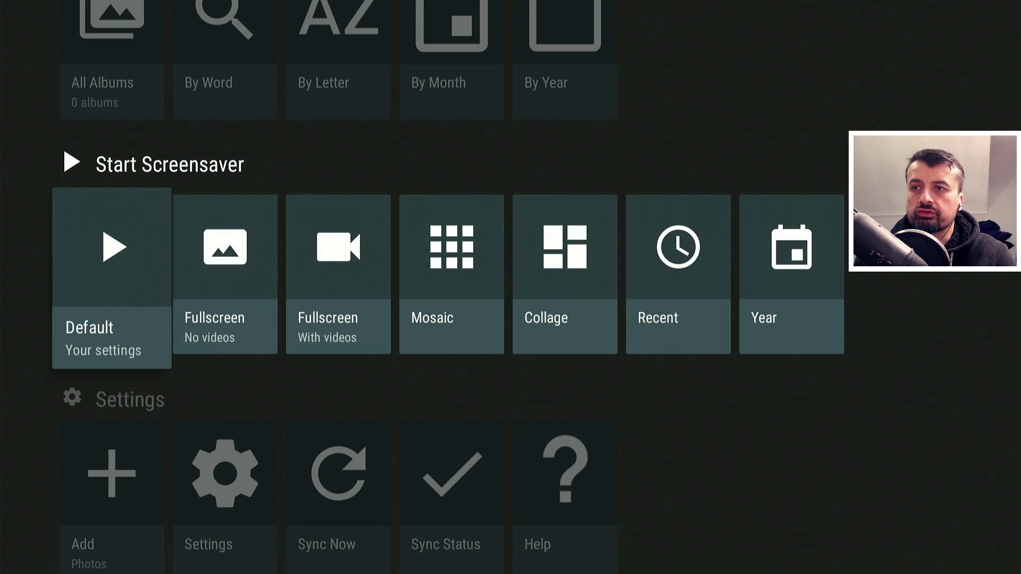
Step: Open the app's settings and go to the Photo sources configuration
{"action": "key", "text": "Down"}
{"action": "key", "text": "Right"}
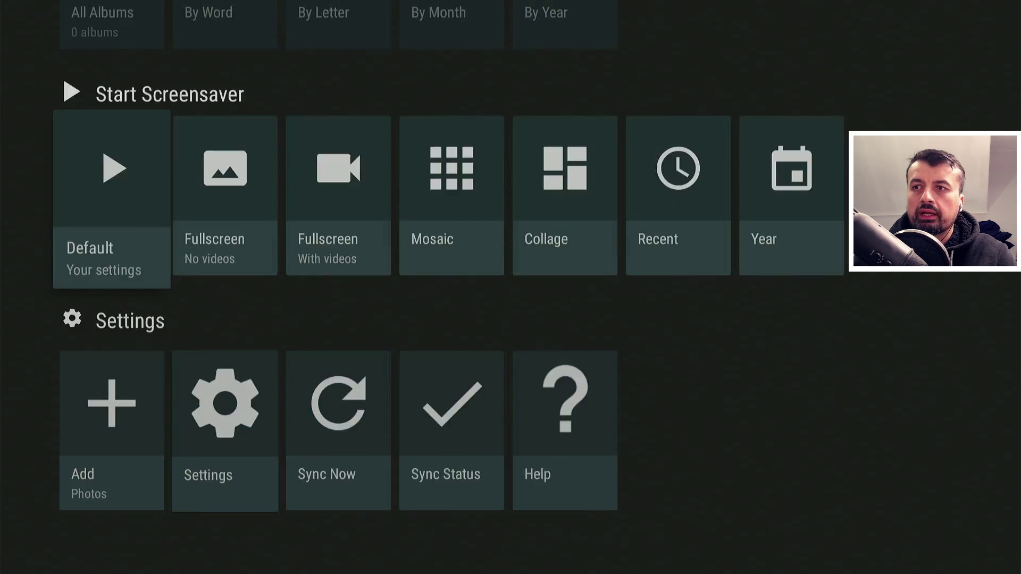
{"action": "key", "text": "Right"}
{"action": "key", "text": "Left"}
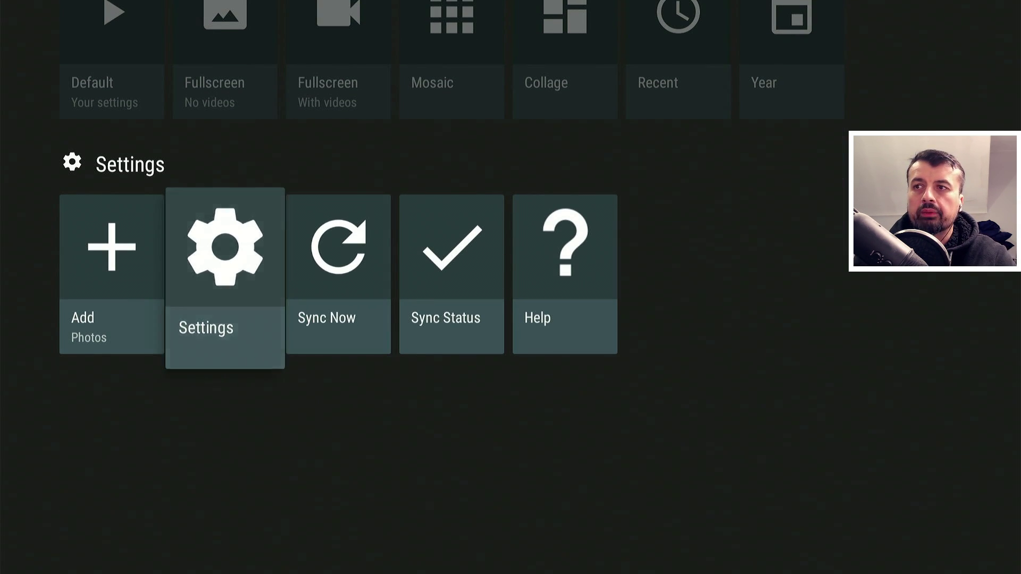
{"action": "key", "text": "Return"}
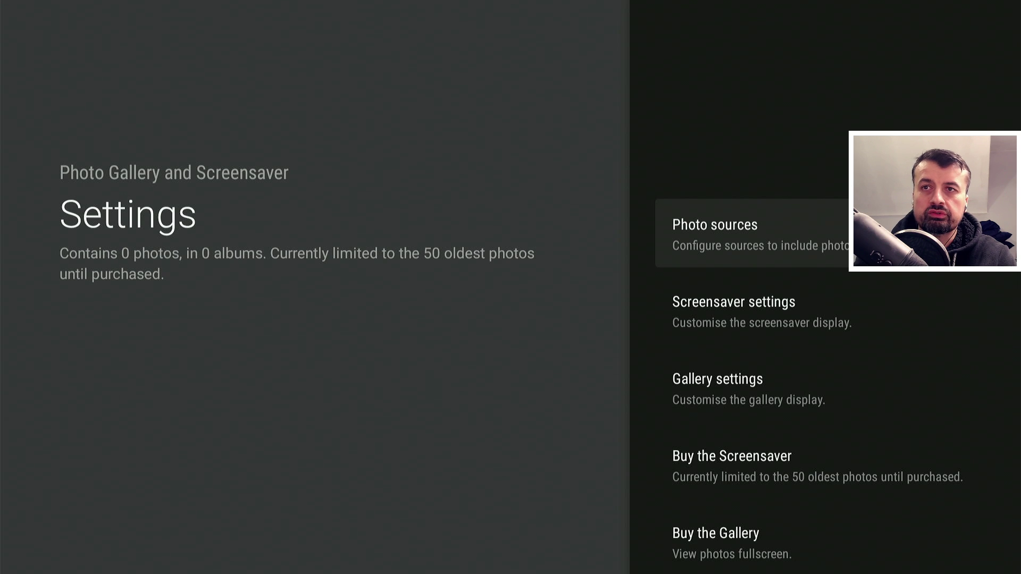
{"action": "key", "text": "Down"}
{"action": "key", "text": "Up"}
{"action": "key", "text": "Return"}
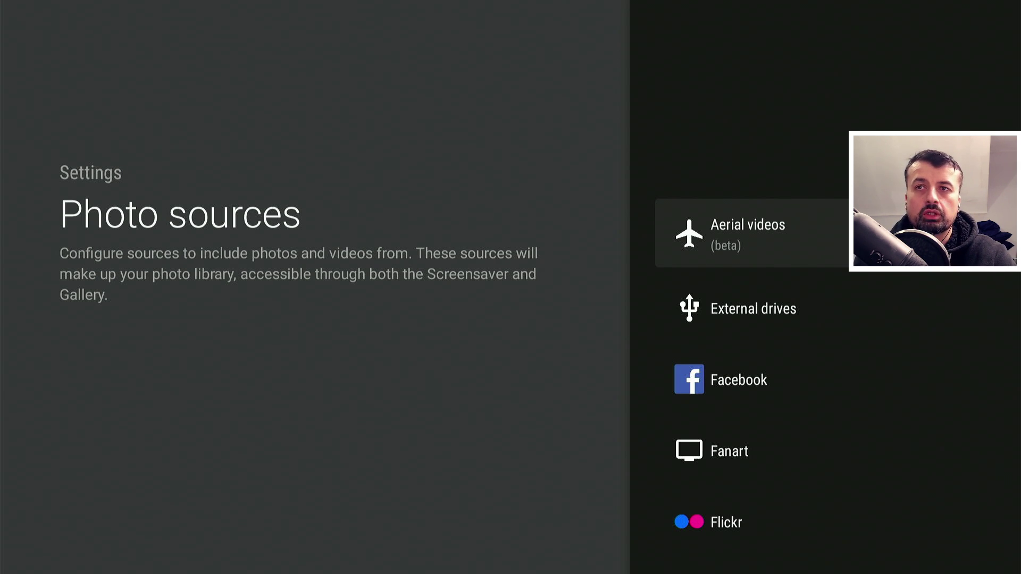
Step: Review the available photo sources, from Aerial videos and External drives through to NASA and Network
{"action": "key", "text": "Down"}
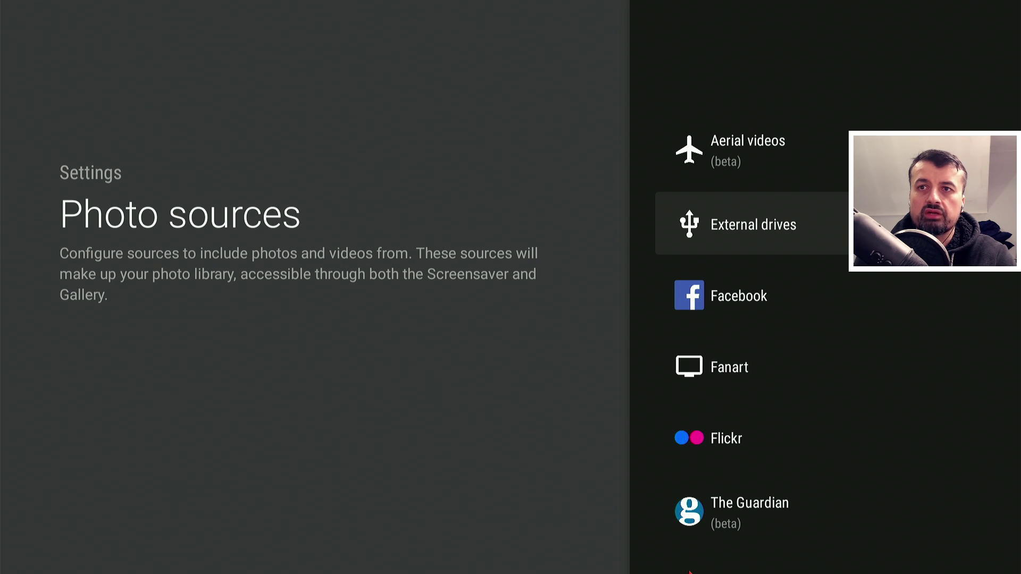
{"action": "key", "text": "Down"}
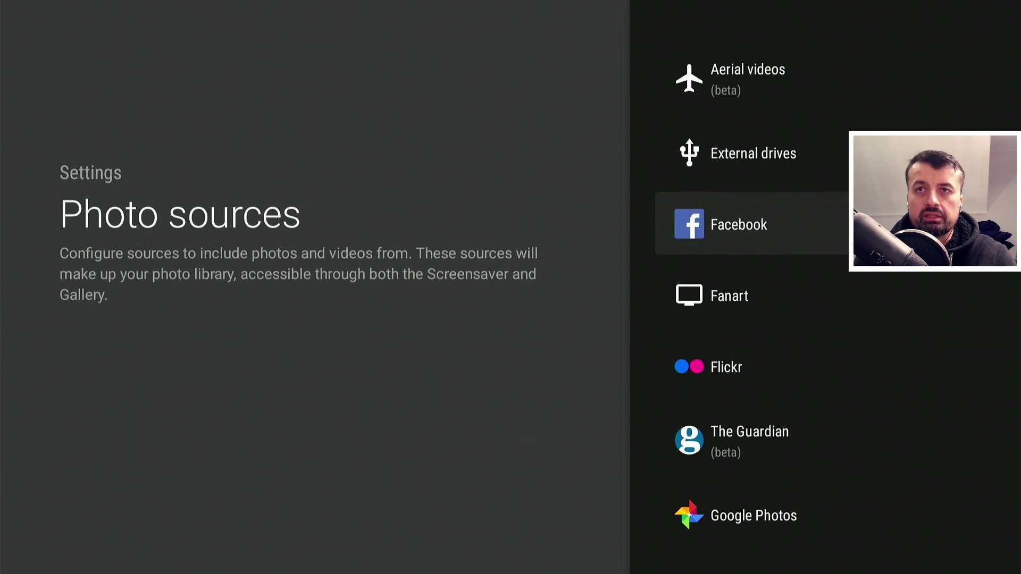
{"action": "key", "text": "Down"}
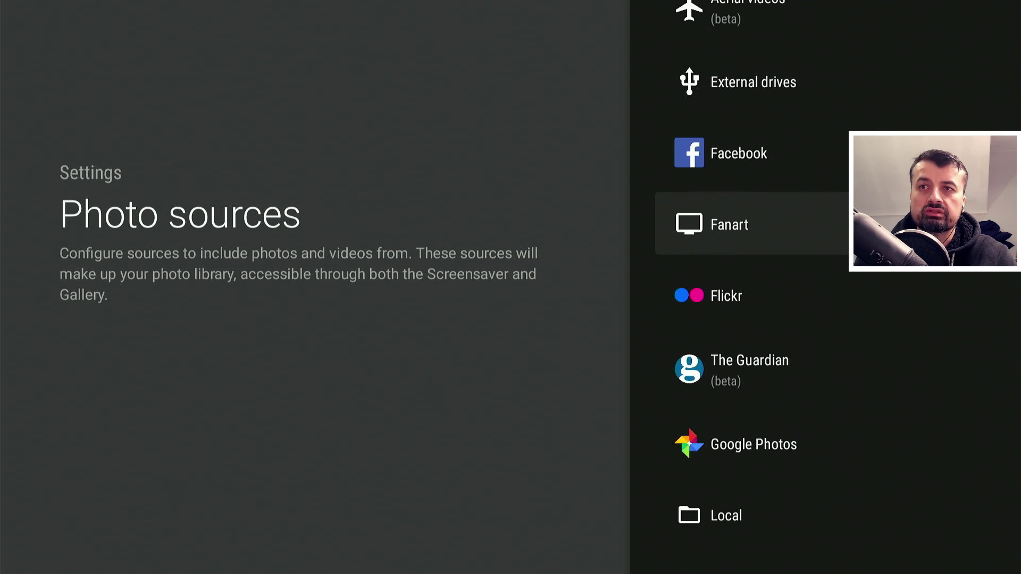
{"action": "key", "text": "Down"}
{"action": "key", "text": "Up"}
{"action": "key", "text": "Up"}
{"action": "key", "text": "Down"}
{"action": "key", "text": "Down"}
{"action": "key", "text": "Down"}
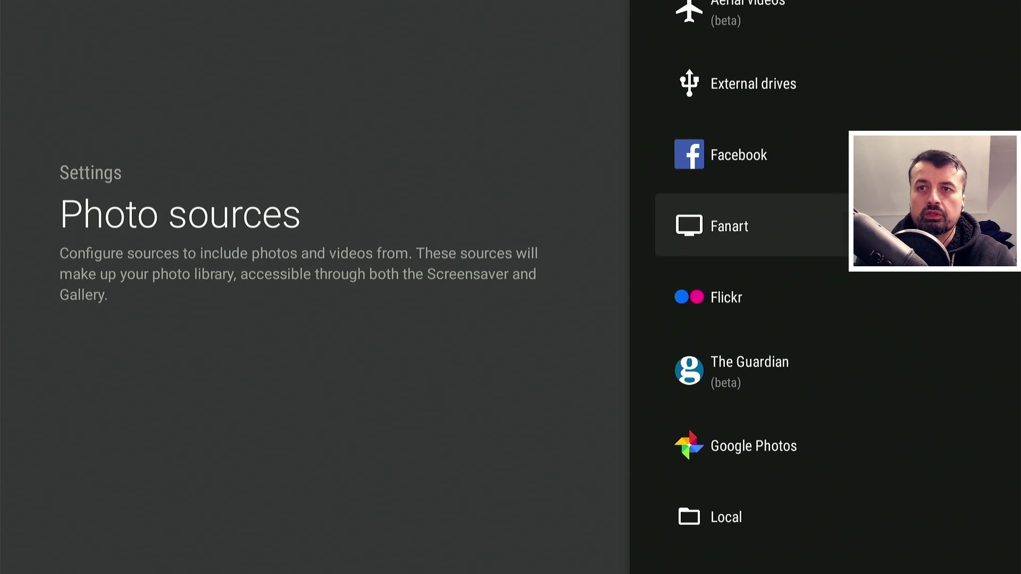
{"action": "key", "text": "Down"}
{"action": "key", "text": "Down"}
{"action": "key", "text": "Down"}
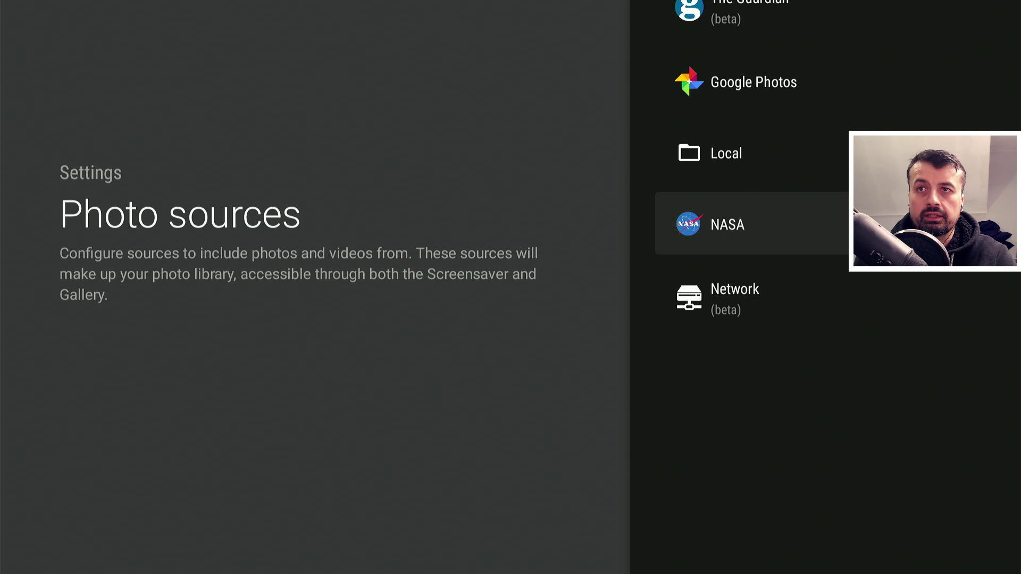
{"action": "key", "text": "Down"}
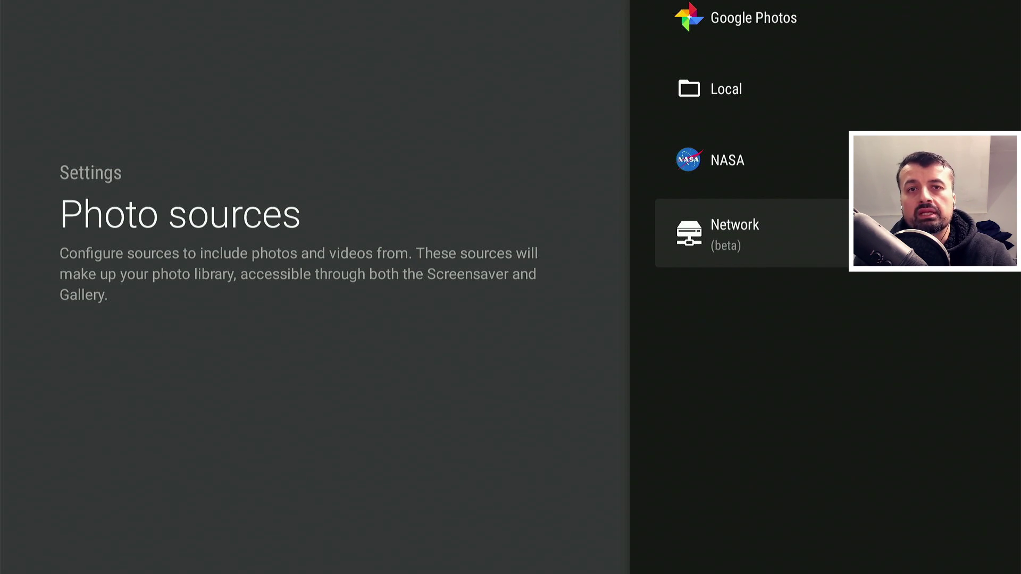
{"action": "key", "text": "Up"}
{"action": "key", "text": "Down"}
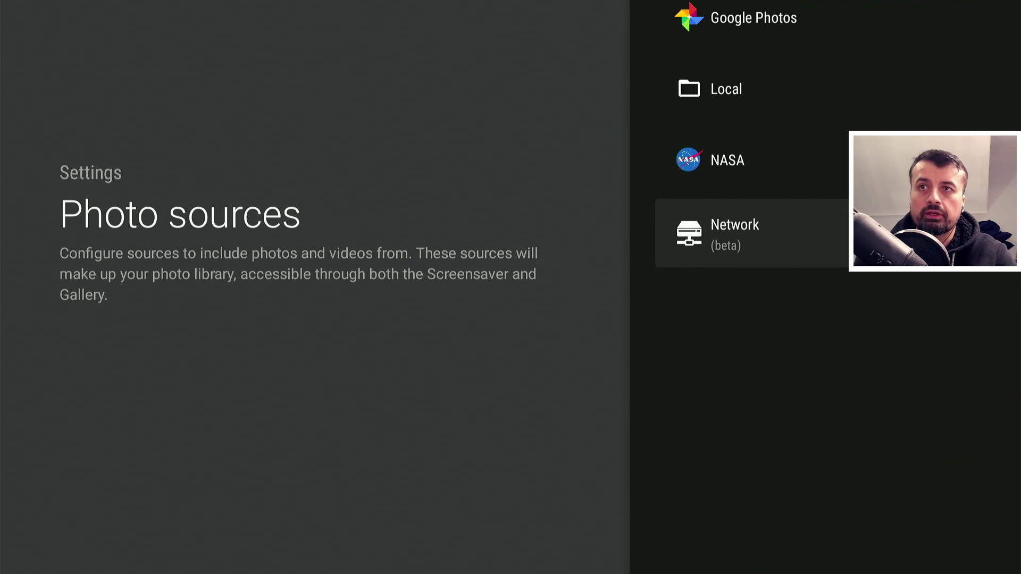
Step: Open the Local photo source and allow the app to access photos, media and files on the device
{"action": "key", "text": "Up"}
{"action": "key", "text": "Up"}
{"action": "key", "text": "Up"}
{"action": "key", "text": "Down"}
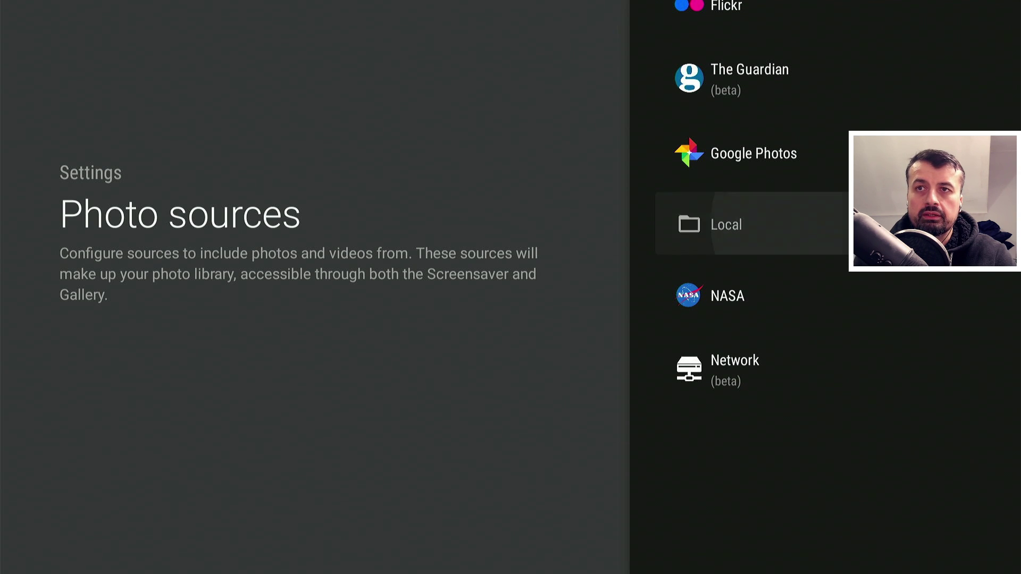
{"action": "key", "text": "Return"}
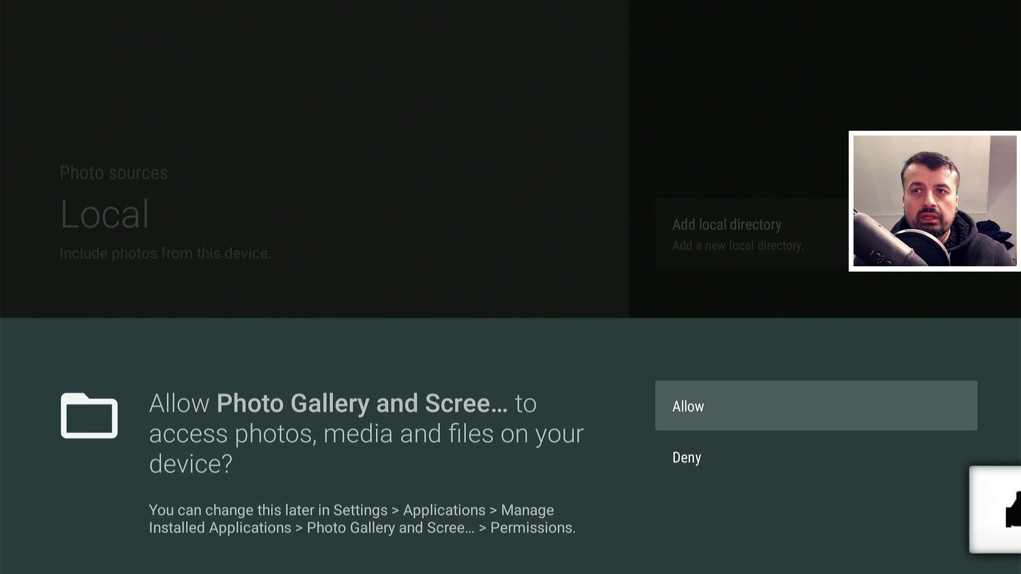
{"action": "key", "text": "Return"}
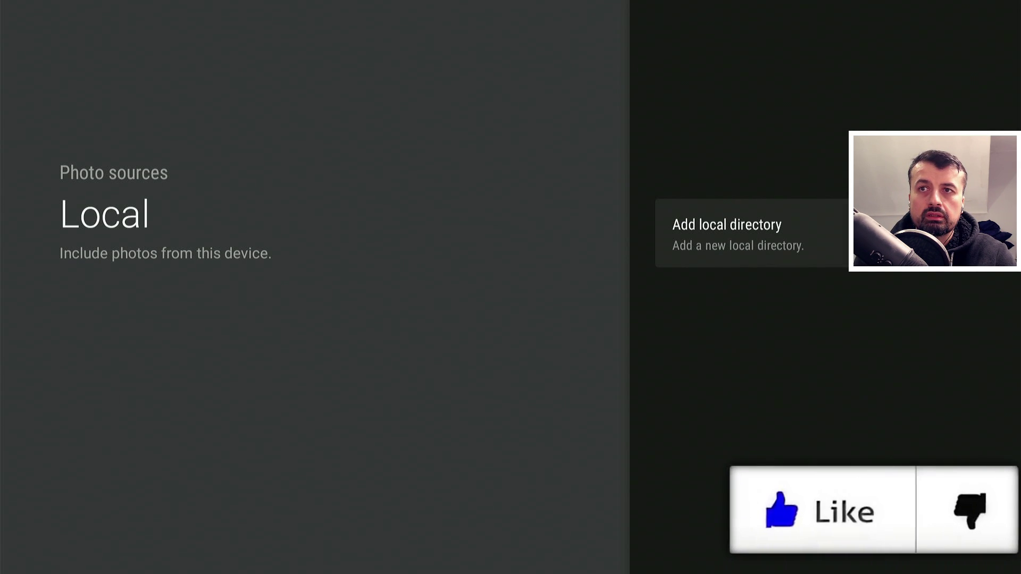
Step: Check which storage locations can be added as a local directory, and return to the photo sources
{"action": "key", "text": "Return"}
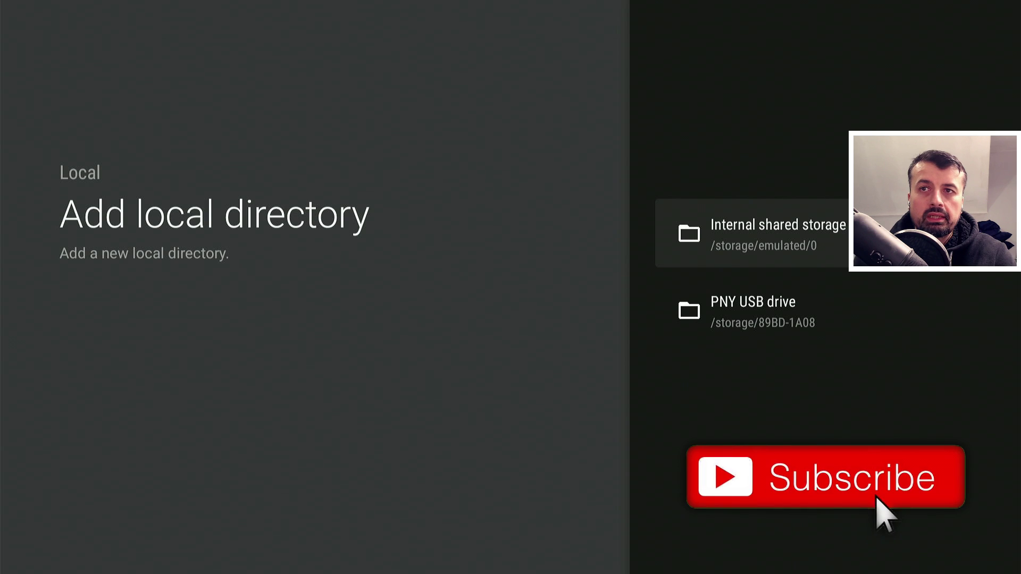
{"action": "key", "text": "Down"}
{"action": "key", "text": "Up"}
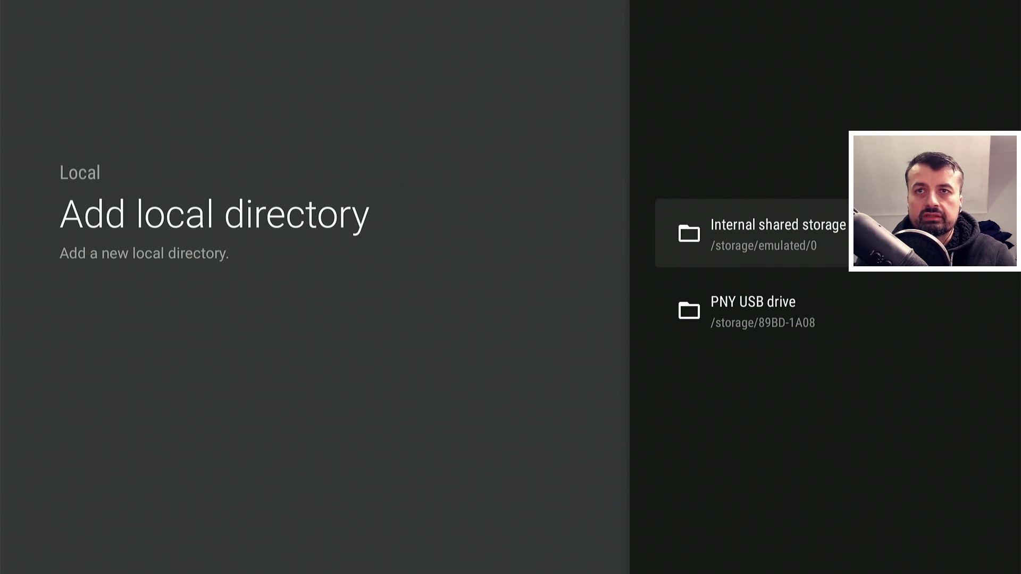
{"action": "key", "text": "Escape"}
{"action": "key", "text": "Escape"}
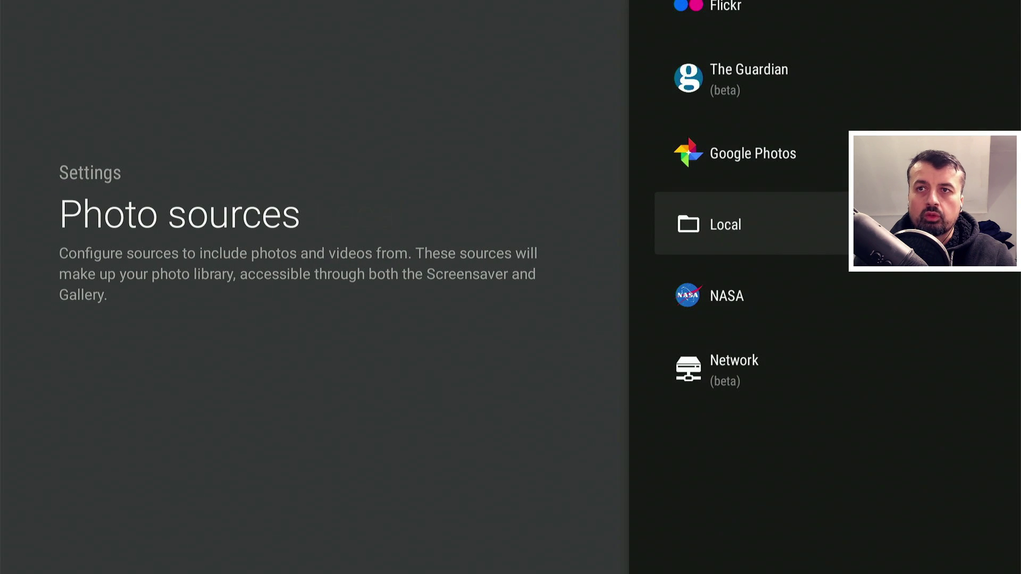
Step: Open the External drives photo source and turn it on
{"action": "key", "text": "Up"}
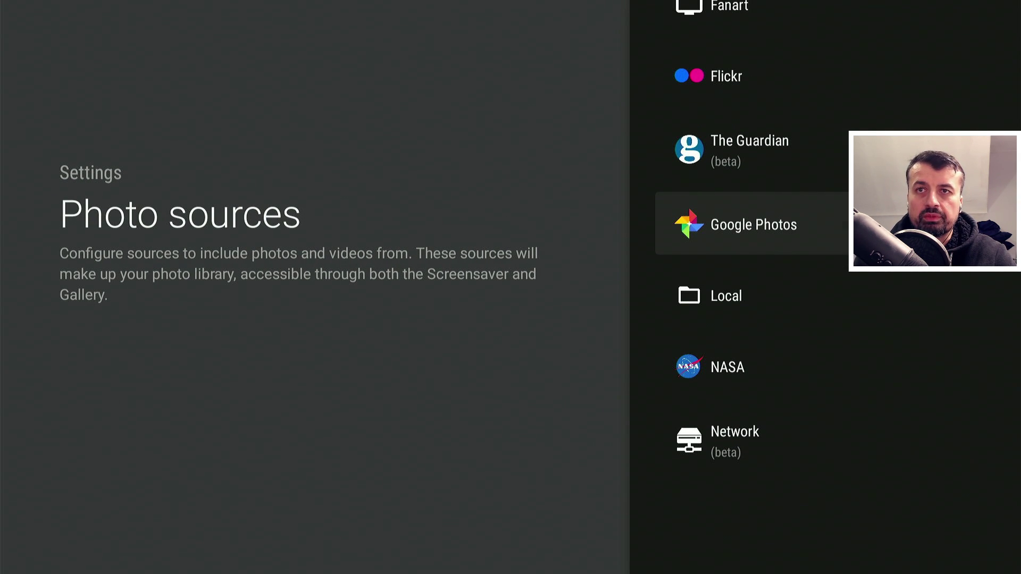
{"action": "key", "text": "Up"}
{"action": "key", "text": "Up"}
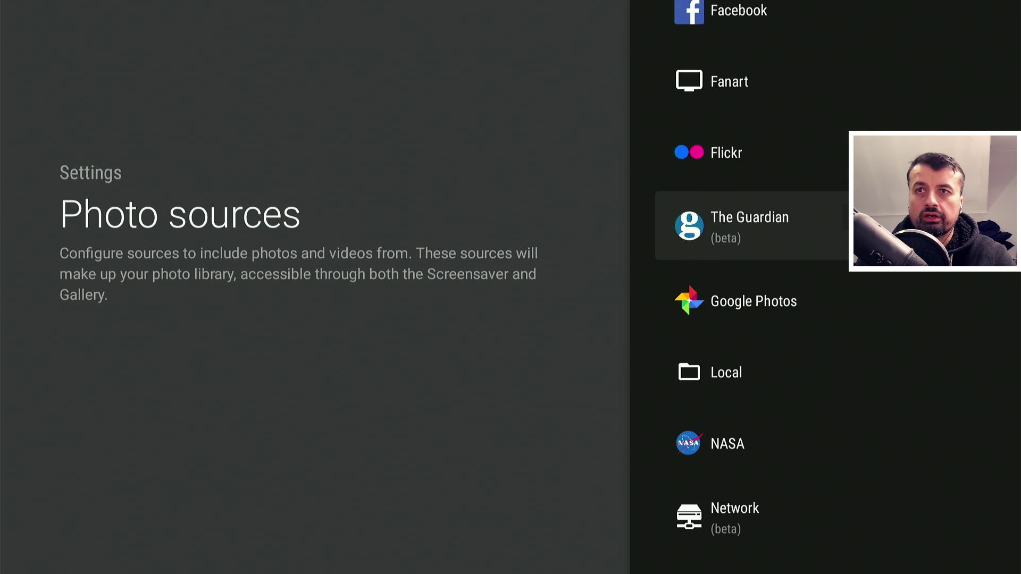
{"action": "key", "text": "Up"}
{"action": "key", "text": "Up"}
{"action": "key", "text": "Up"}
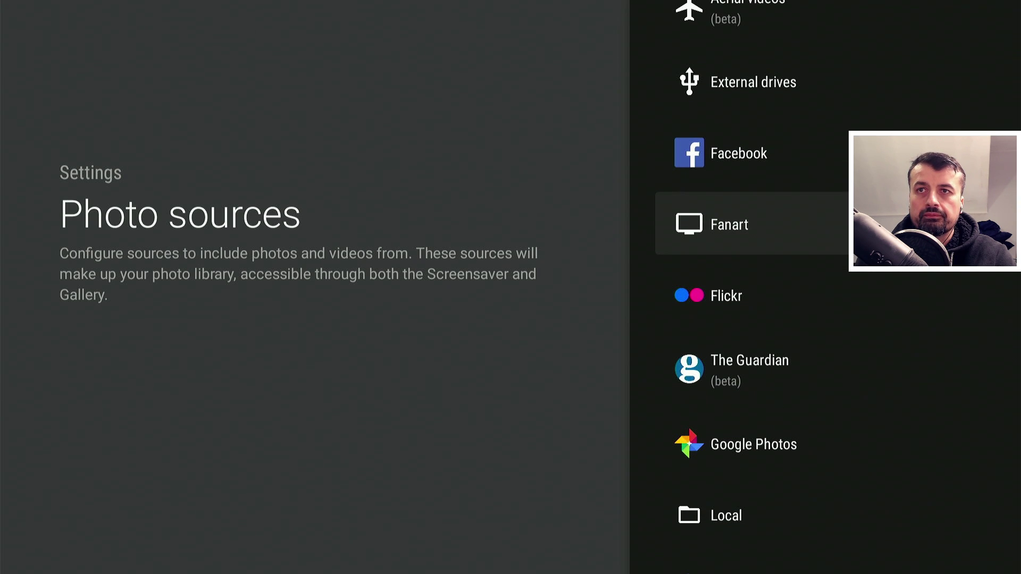
{"action": "key", "text": "Return"}
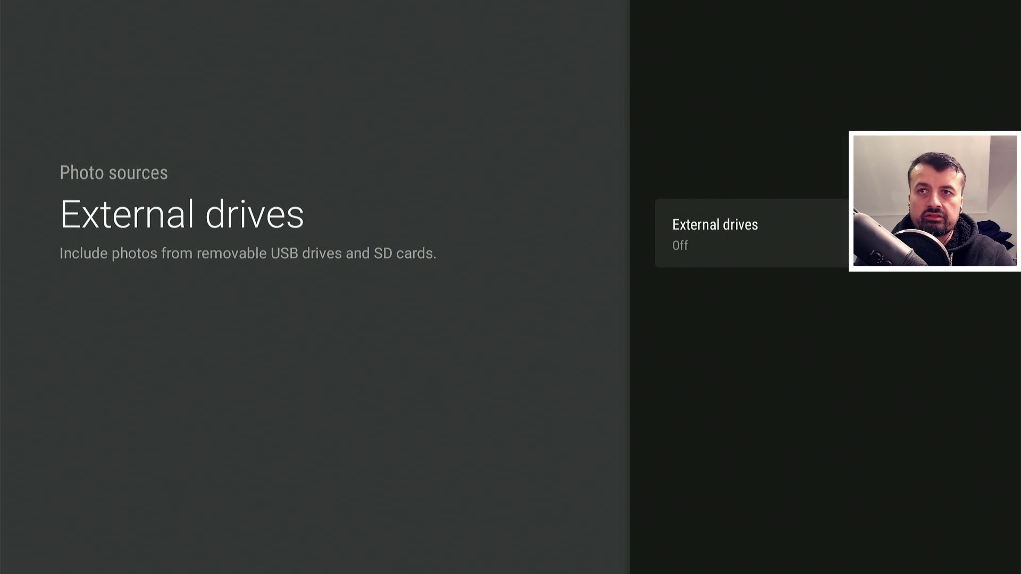
{"action": "key", "text": "Return"}
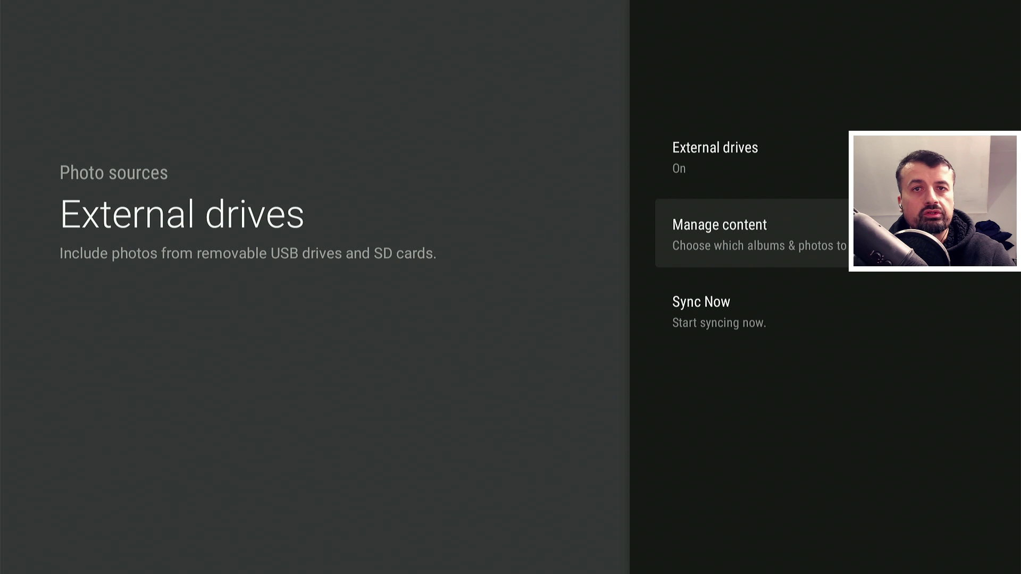
Step: Open the screensaver album selection in the external drives' content management and hide all albums
{"action": "key", "text": "Up"}
{"action": "key", "text": "Down"}
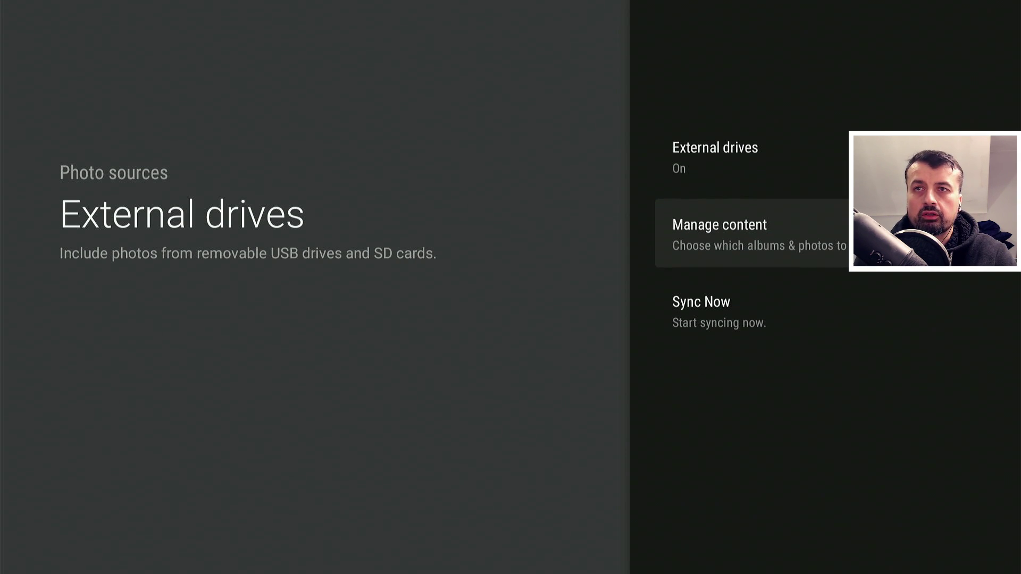
{"action": "key", "text": "Return"}
{"action": "key", "text": "Right"}
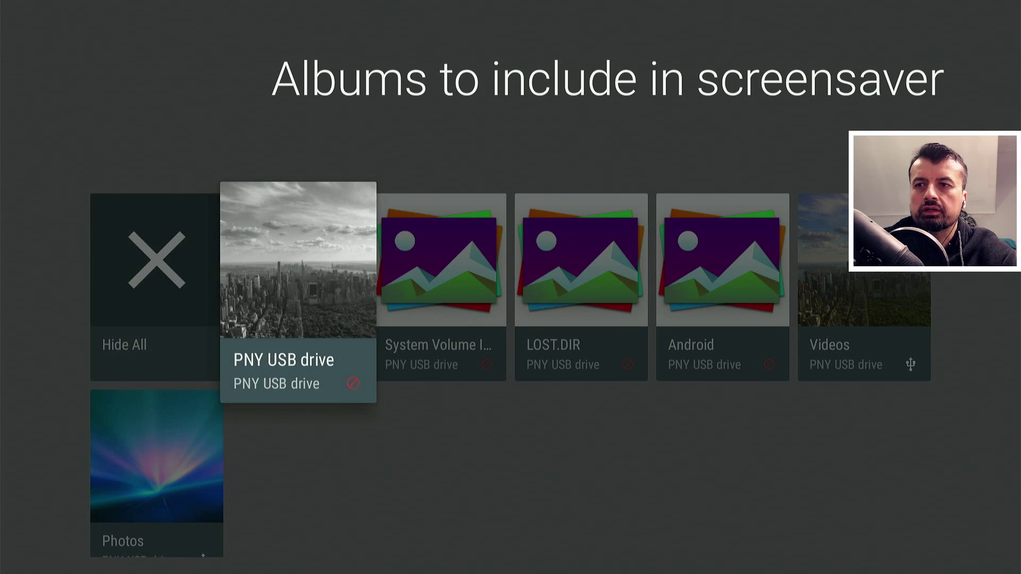
{"action": "key", "text": "Left"}
{"action": "key", "text": "Return"}
Step: Include the Videos album from the PNY USB drive in the screensaver
{"action": "key", "text": "Right"}
{"action": "key", "text": "Right"}
{"action": "key", "text": "Right"}
{"action": "key", "text": "Right"}
{"action": "key", "text": "Right"}
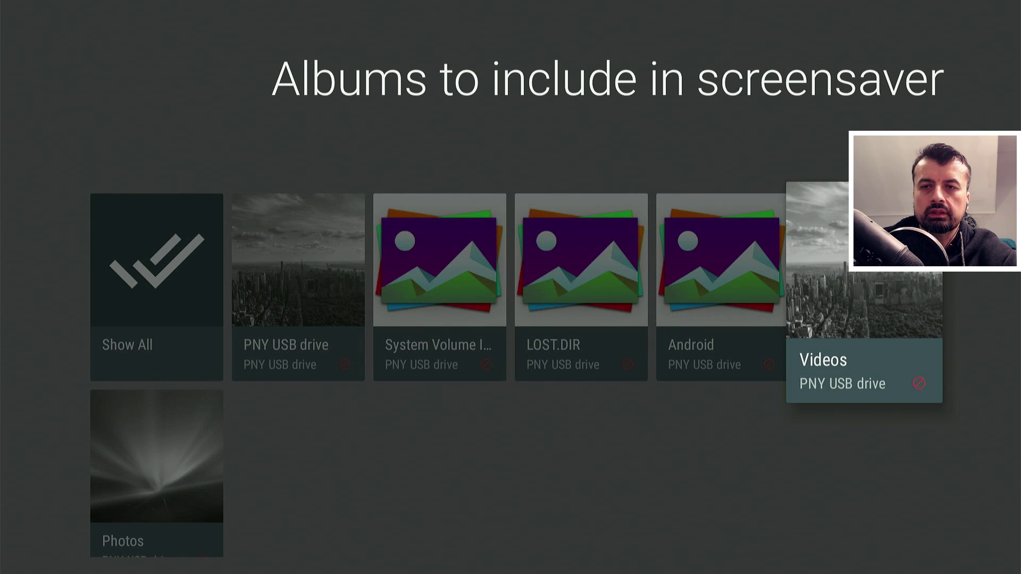
{"action": "key", "text": "Return"}
Step: Include the Photos album from the PNY USB drive in the screensaver and return to Manage content
{"action": "key", "text": "Left"}
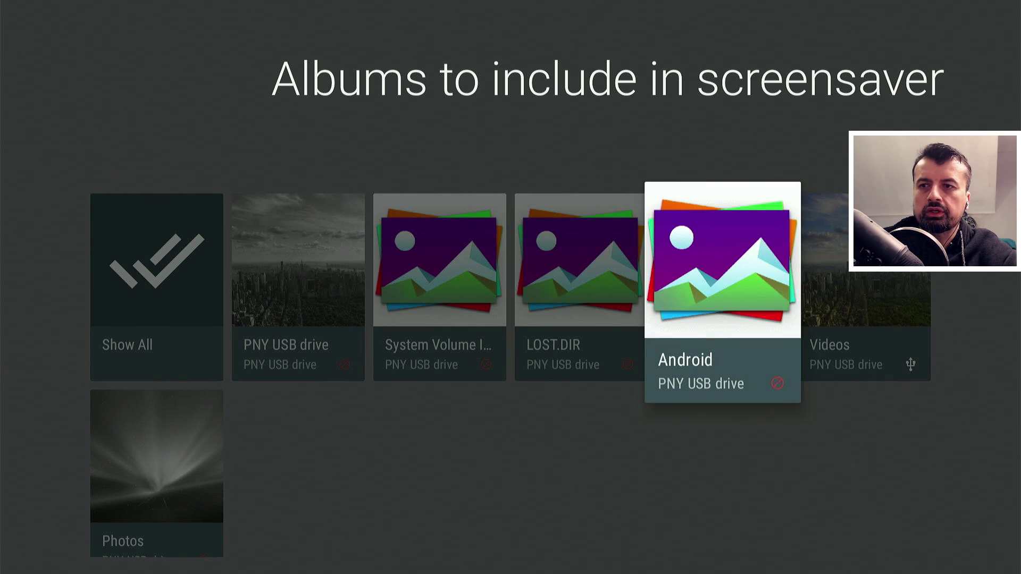
{"action": "key", "text": "Left"}
{"action": "key", "text": "Left"}
{"action": "key", "text": "Left"}
{"action": "key", "text": "Left"}
{"action": "key", "text": "Down"}
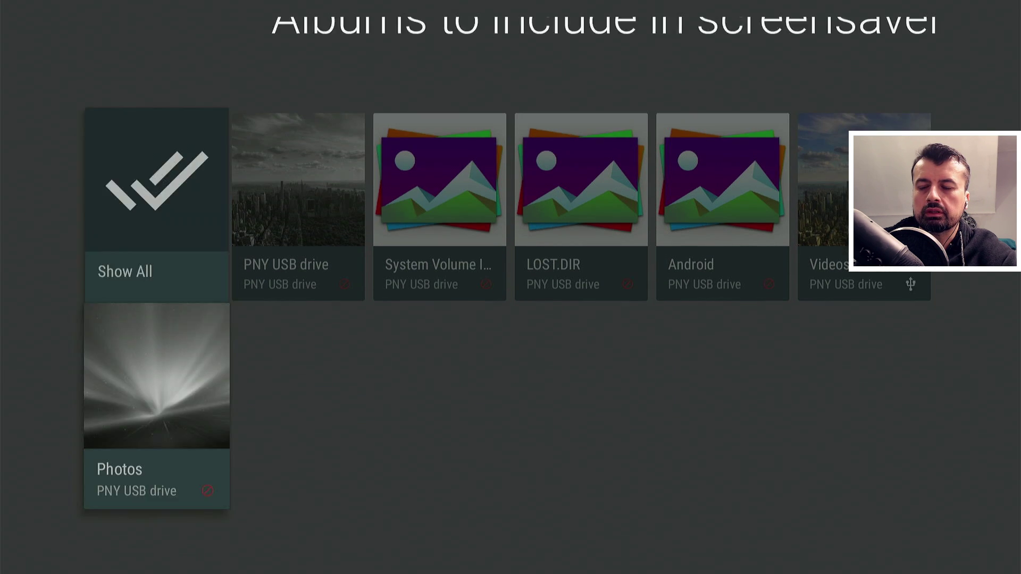
{"action": "key", "text": "Return"}
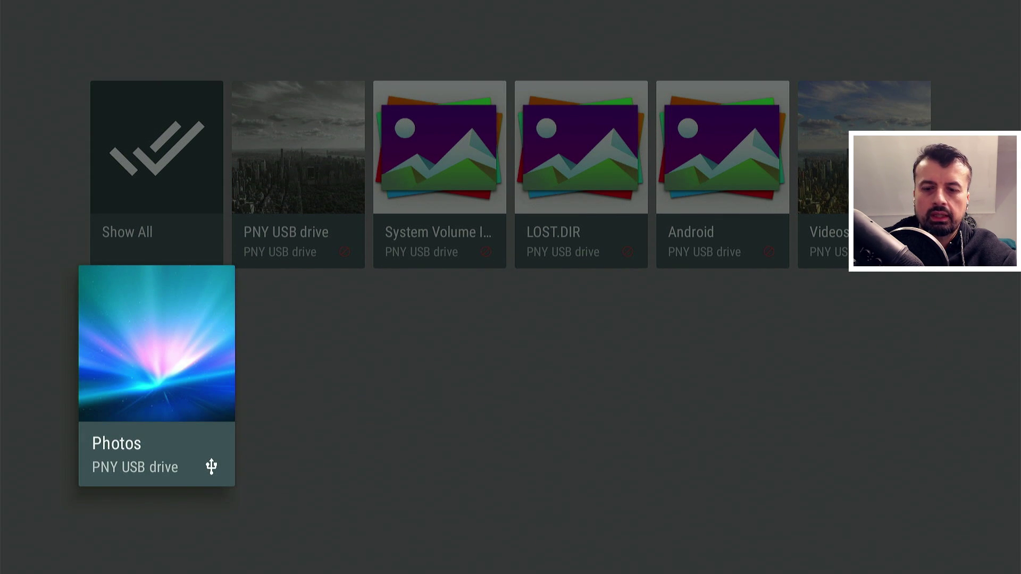
{"action": "key", "text": "Escape"}
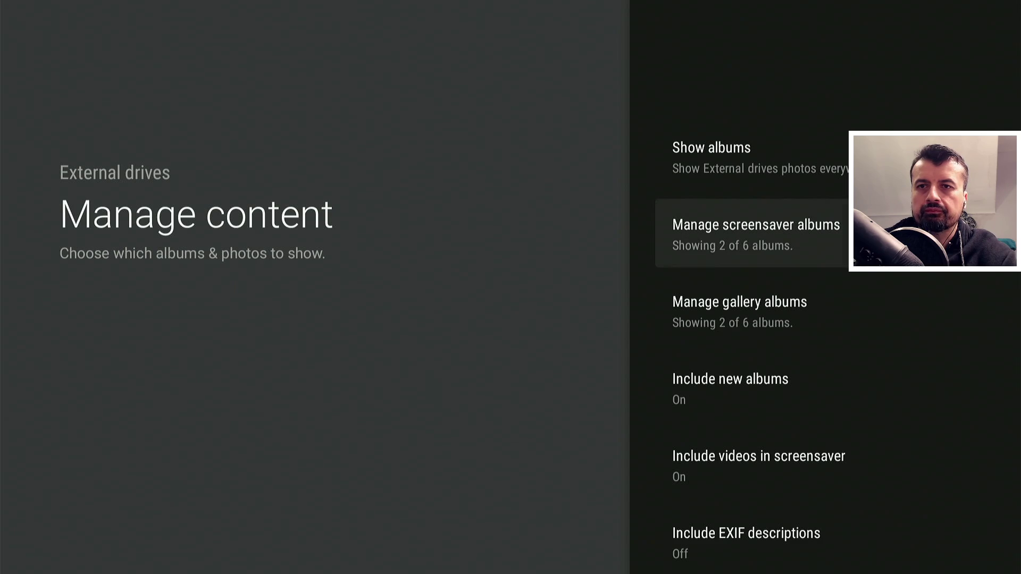
Step: Hide all external drive albums from the gallery, then include only the Videos album from the PNY USB drive
{"action": "key", "text": "Down"}
{"action": "key", "text": "Return"}
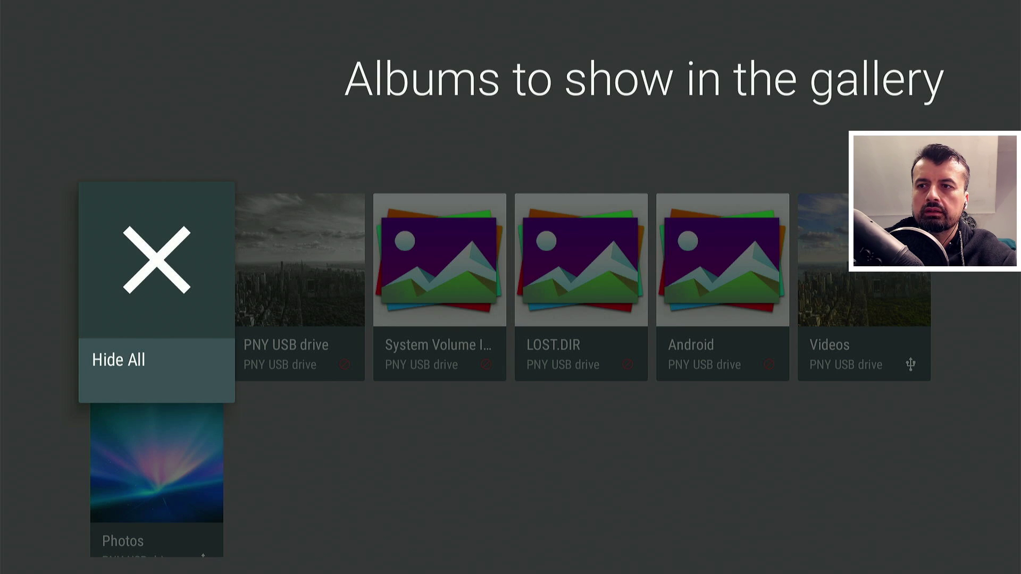
{"action": "key", "text": "Return"}
{"action": "key", "text": "Right"}
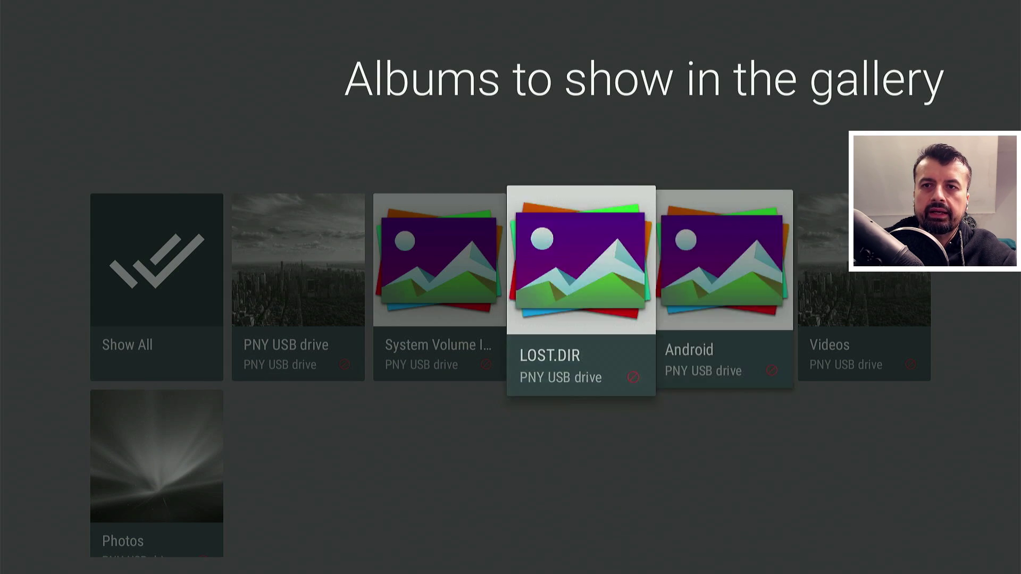
{"action": "key", "text": "Right"}
{"action": "key", "text": "Right"}
{"action": "key", "text": "Return"}
Step: Include the Photos album from the PNY USB drive in the gallery and return to Manage content
{"action": "key", "text": "Left"}
{"action": "key", "text": "Left"}
{"action": "key", "text": "Left"}
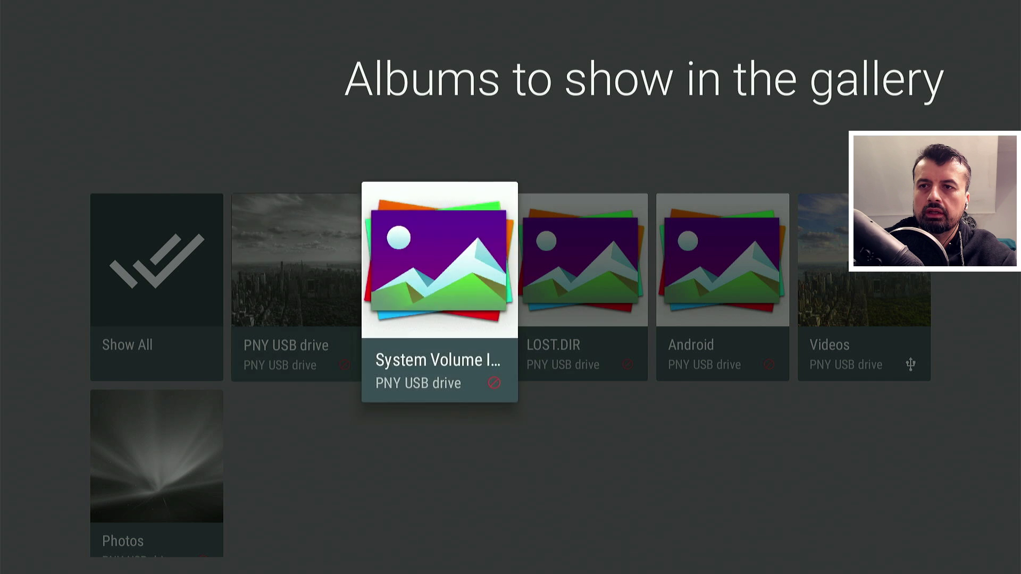
{"action": "key", "text": "Left"}
{"action": "key", "text": "Left"}
{"action": "key", "text": "Down"}
{"action": "key", "text": "Return"}
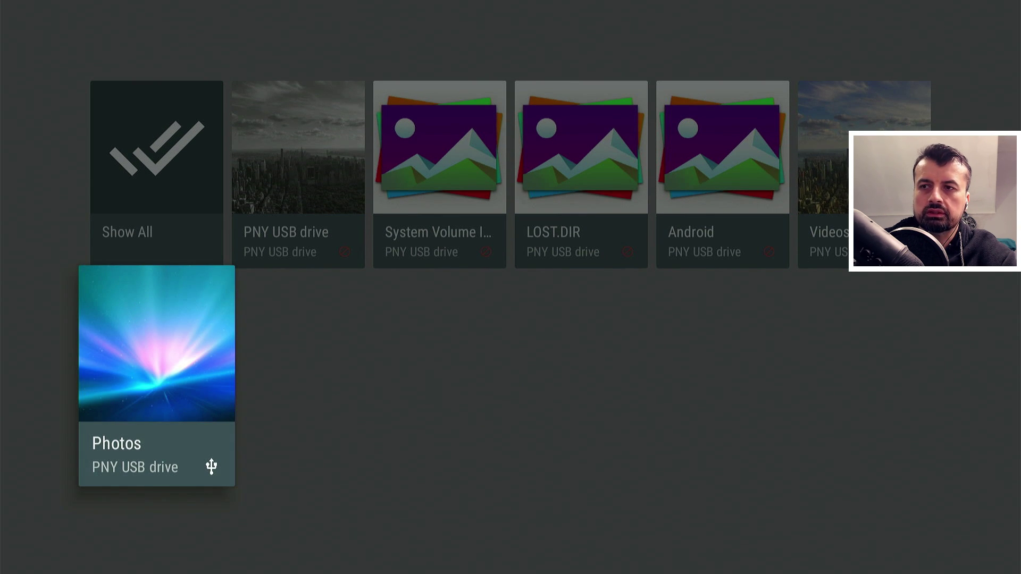
{"action": "key", "text": "Escape"}
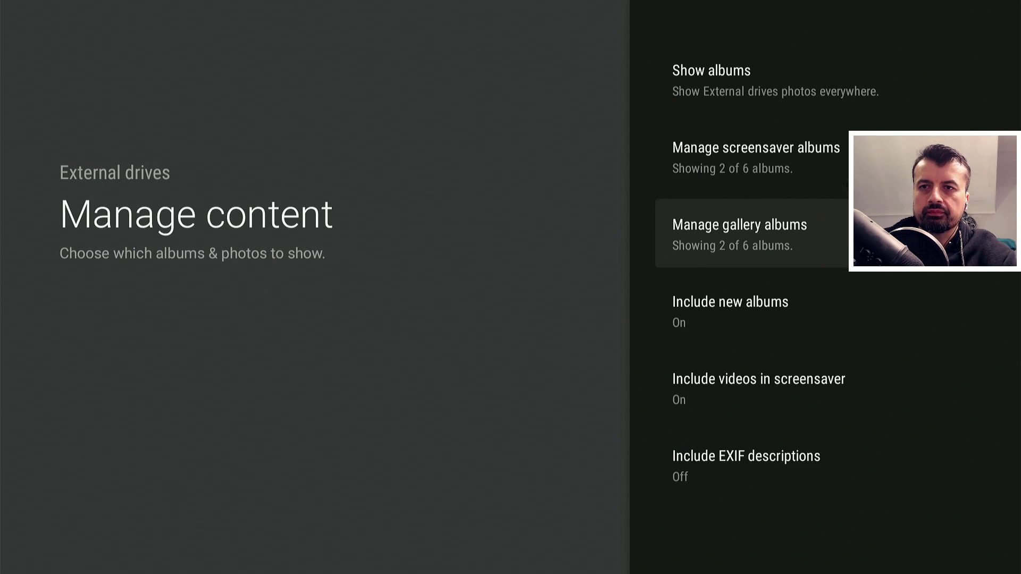
Step: Review the remaining content options for external drives and return to the list of photo sources
{"action": "key", "text": "Down"}
{"action": "key", "text": "Up"}
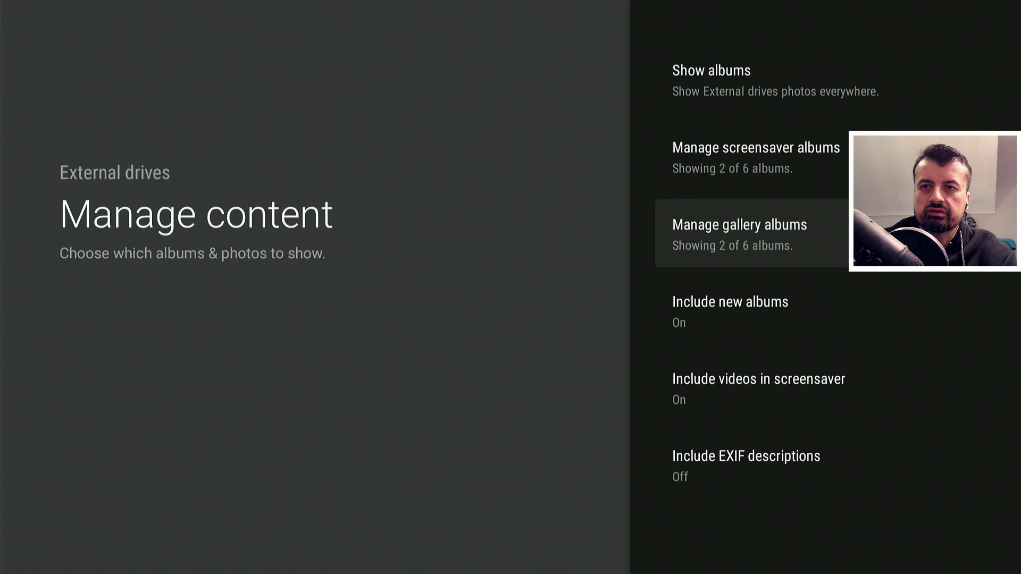
{"action": "key", "text": "Down"}
{"action": "key", "text": "Down"}
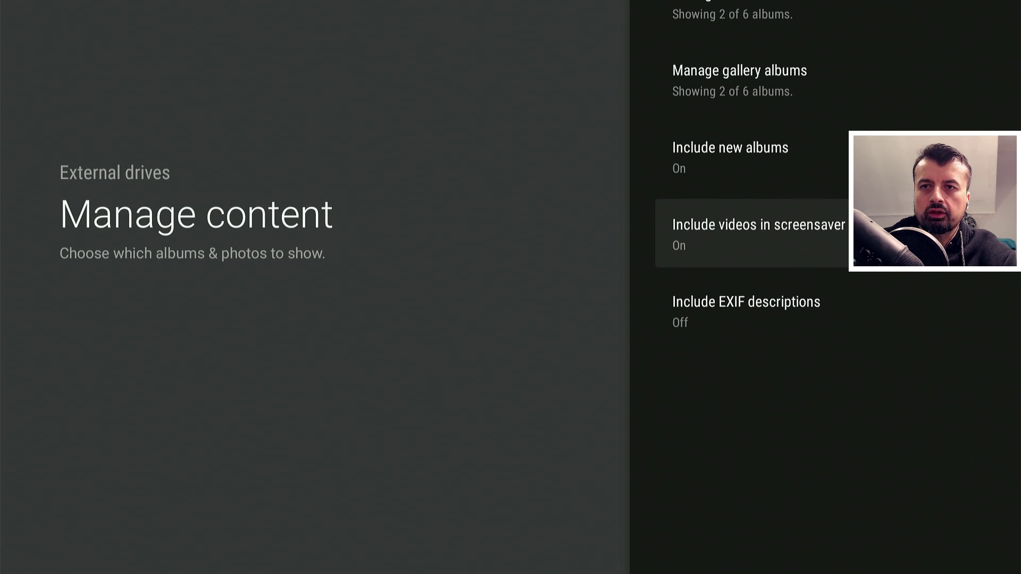
{"action": "key", "text": "Up"}
{"action": "key", "text": "Up"}
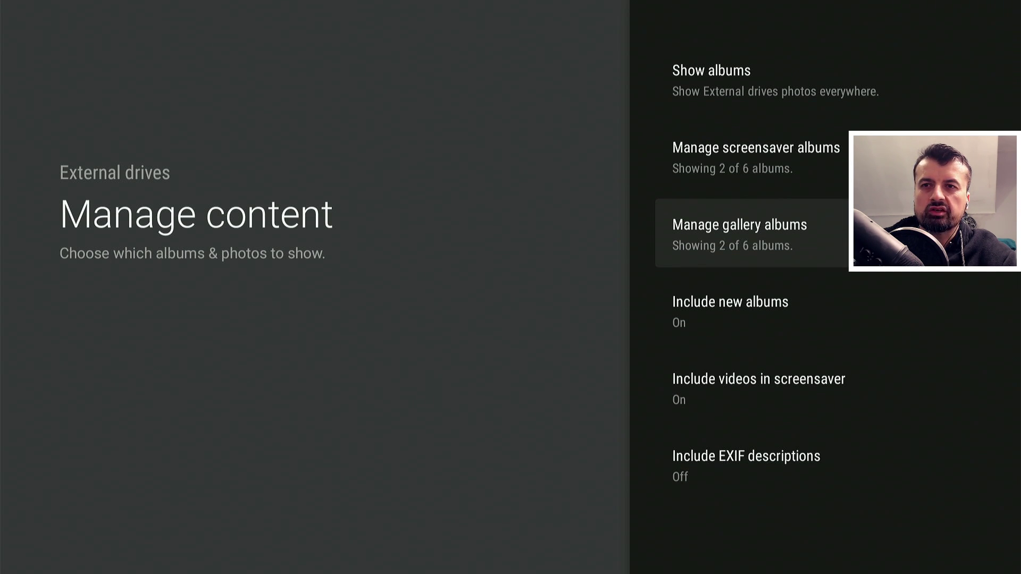
{"action": "key", "text": "Escape"}
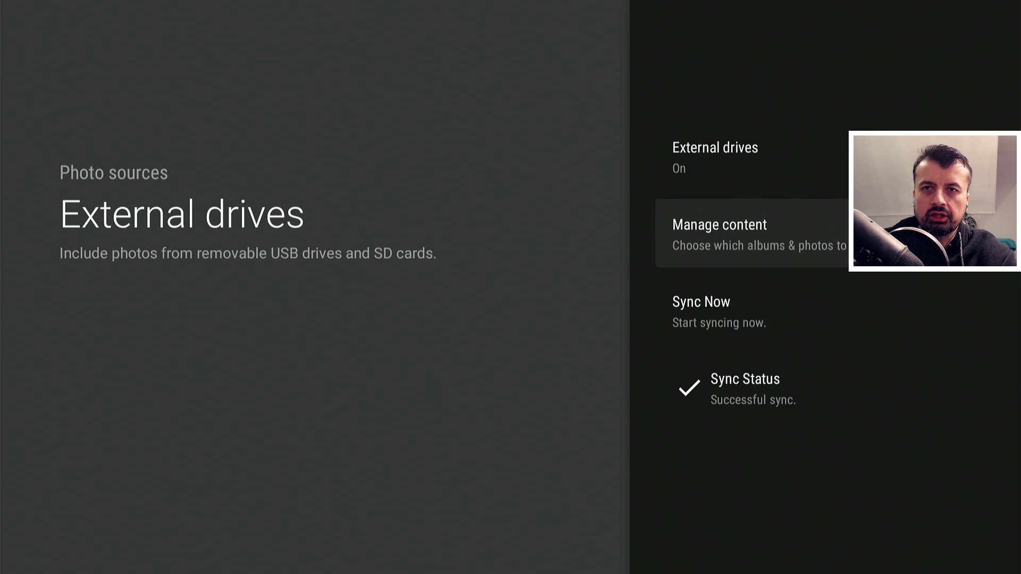
{"action": "key", "text": "Escape"}
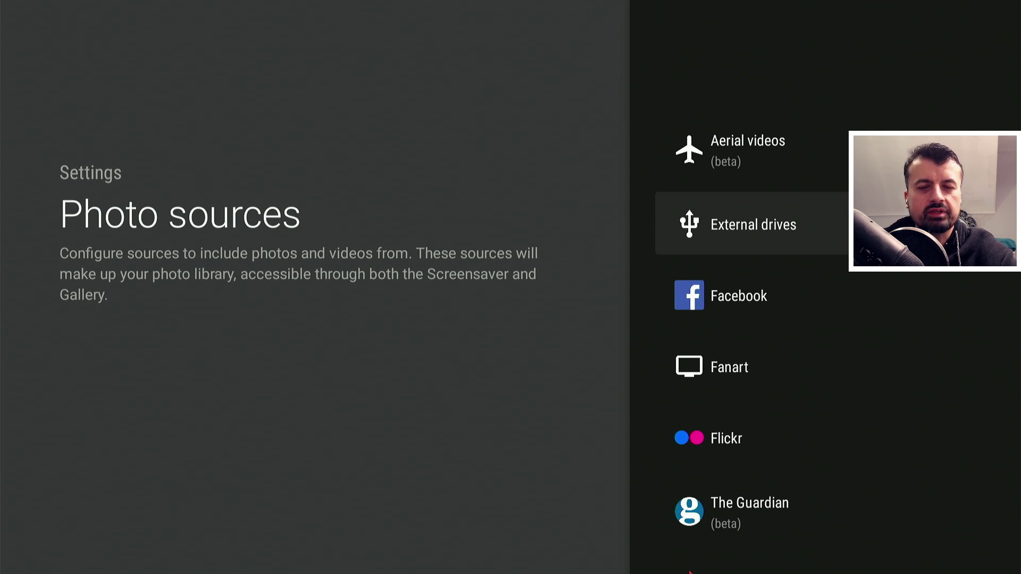
Step: Open the NASA photo source and turn on Photo a day
{"action": "key", "text": "Down"}
{"action": "key", "text": "Down"}
{"action": "key", "text": "Down"}
{"action": "key", "text": "Down"}
{"action": "key", "text": "Down"}
{"action": "key", "text": "Down"}
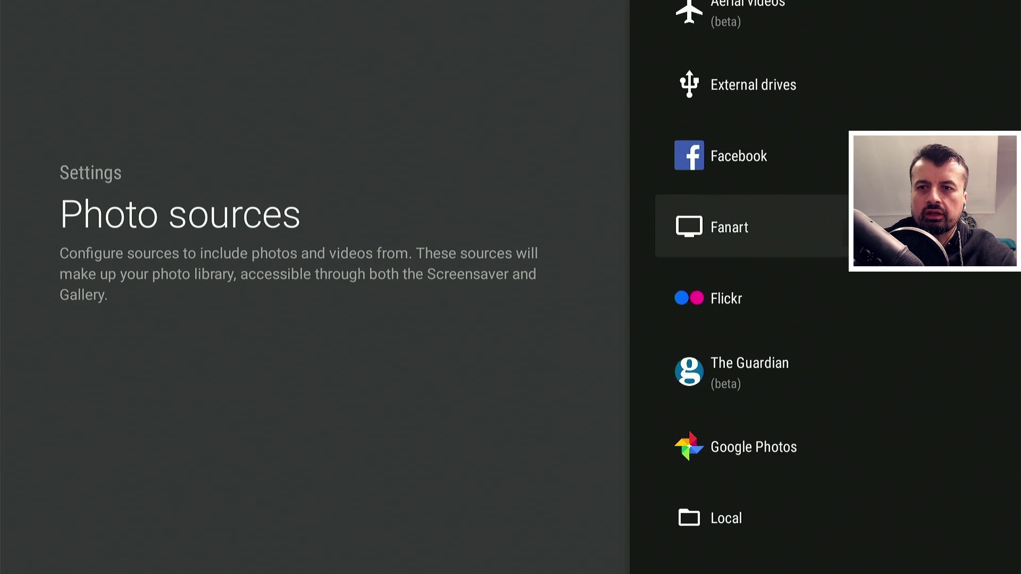
{"action": "key", "text": "Down"}
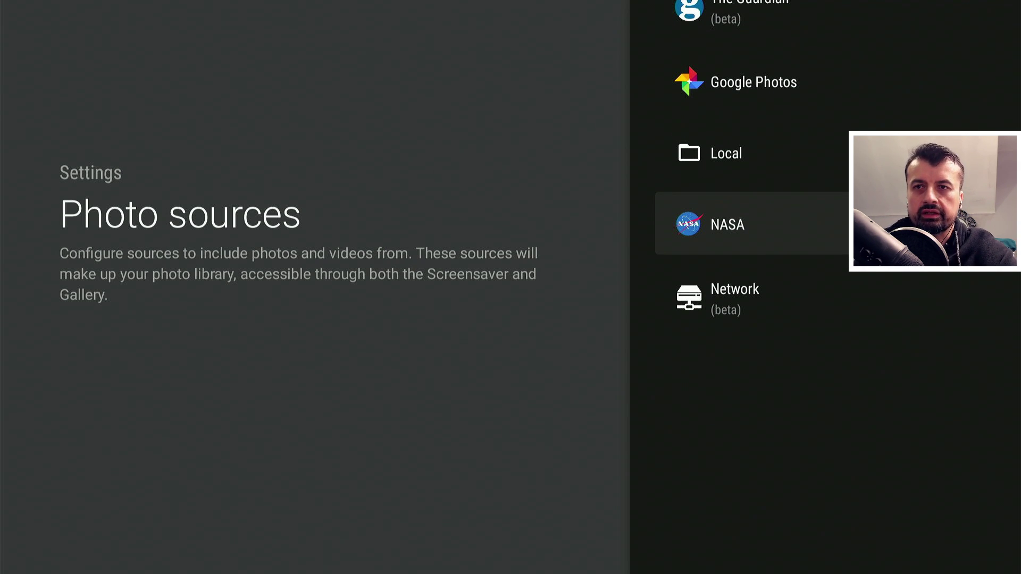
{"action": "key", "text": "Return"}
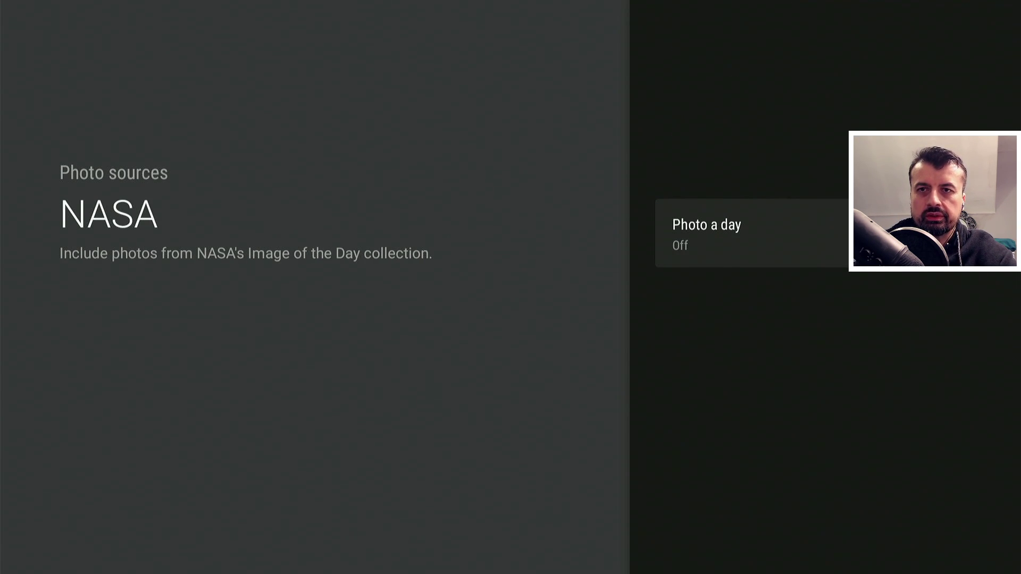
{"action": "key", "text": "Return"}
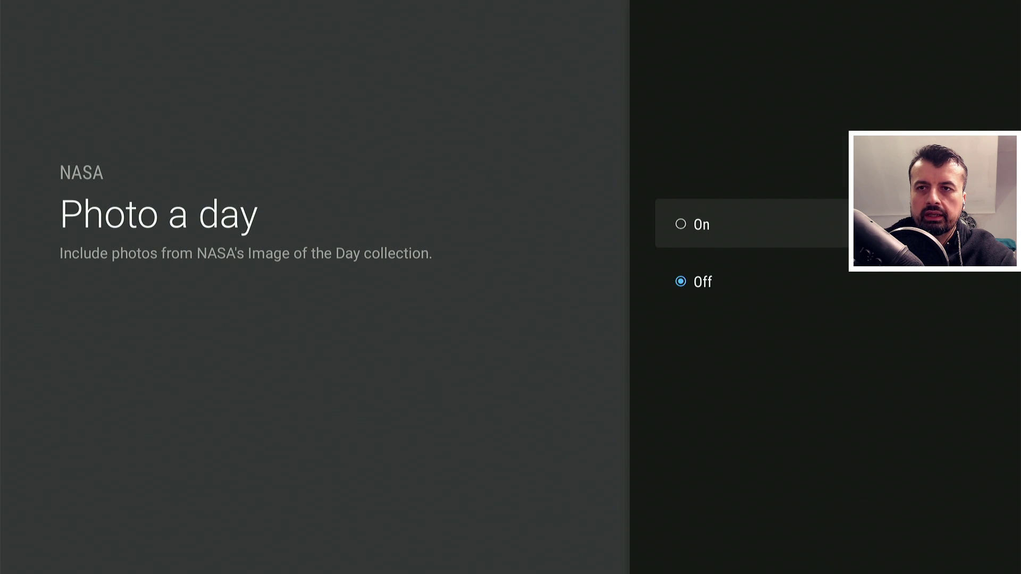
{"action": "key", "text": "Return"}
Step: Start syncing the NASA photo source and leave its settings
{"action": "key", "text": "Down"}
{"action": "key", "text": "Down"}
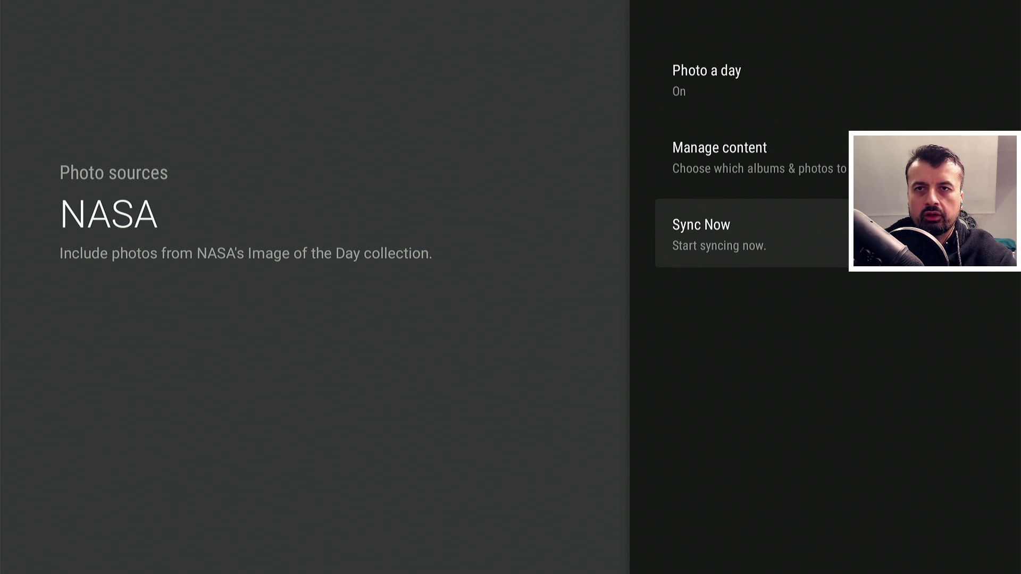
{"action": "key", "text": "Return"}
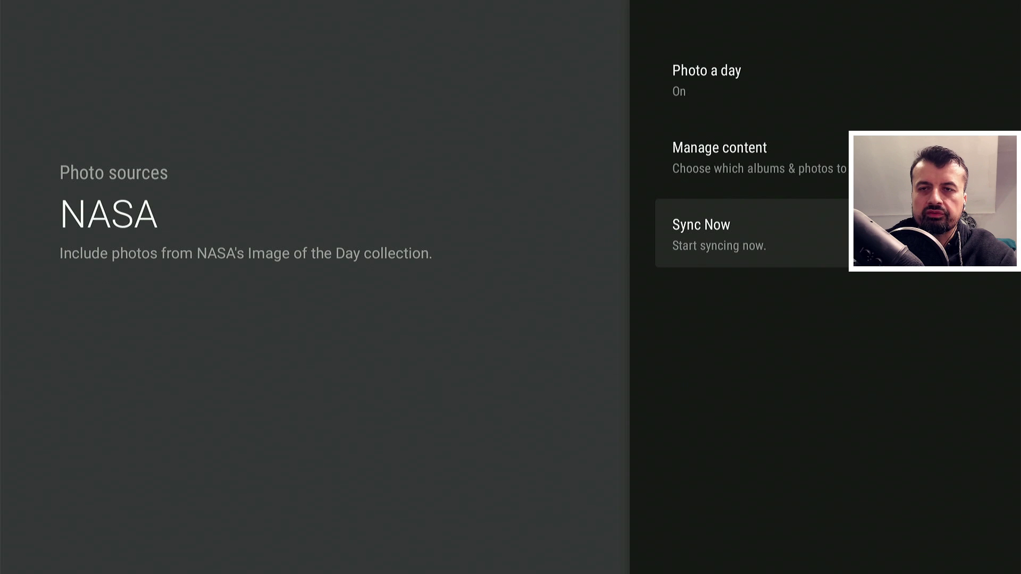
{"action": "key", "text": "Escape"}
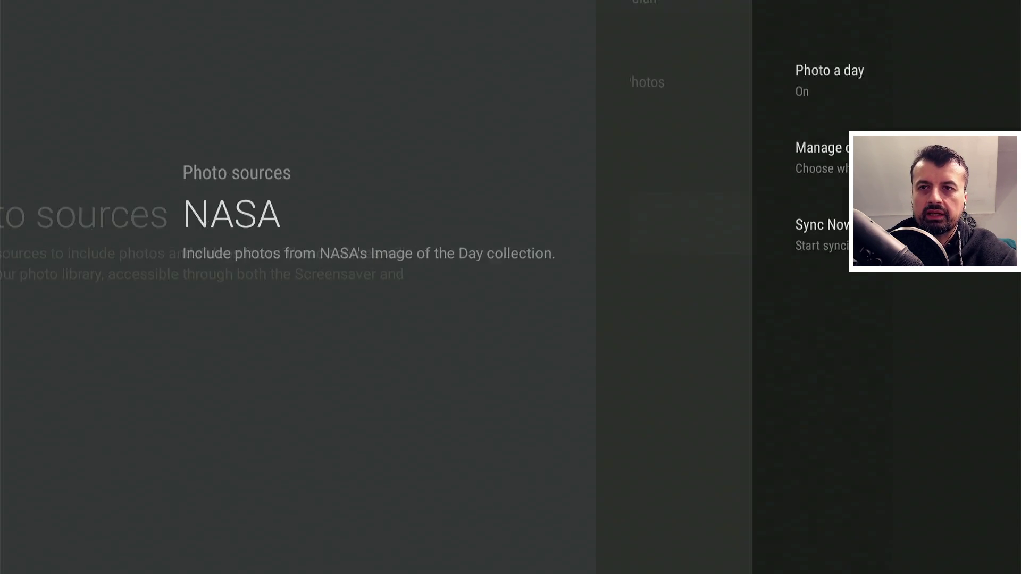
Step: Examine the screensaver settings, including the Smart random option, and return to the main settings
{"action": "key", "text": "Down"}
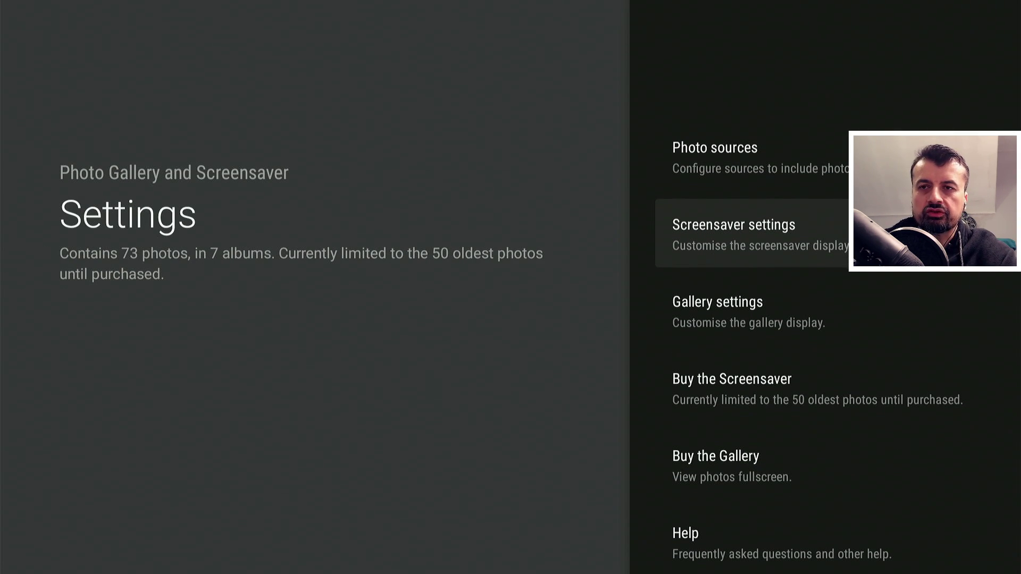
{"action": "key", "text": "Return"}
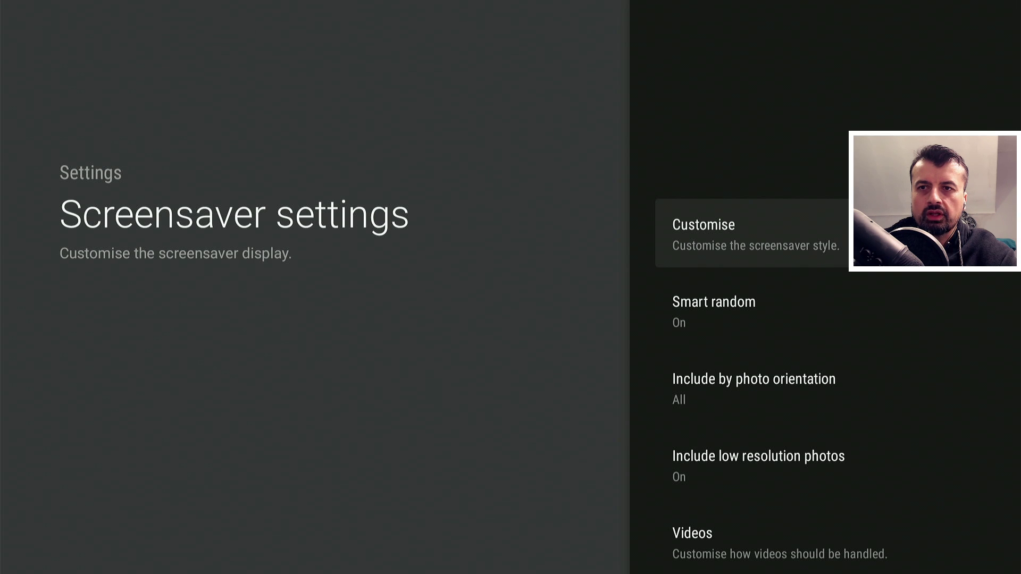
{"action": "key", "text": "Down"}
{"action": "key", "text": "Return"}
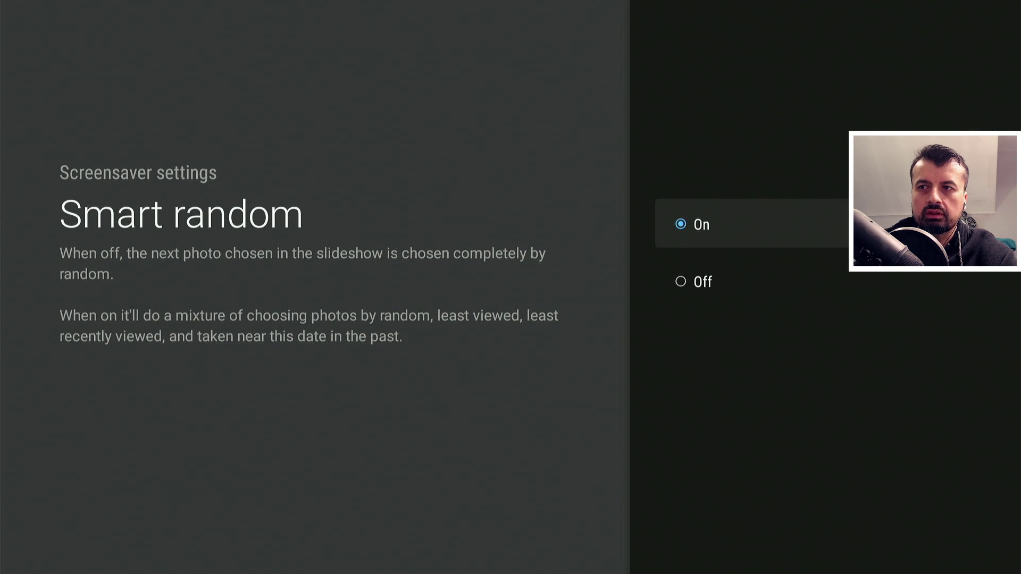
{"action": "key", "text": "Return"}
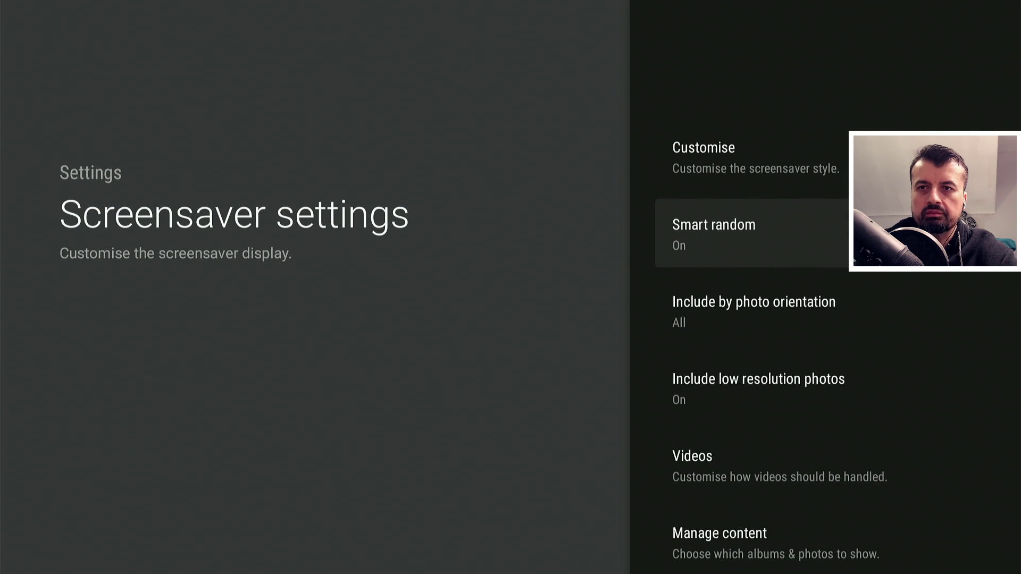
{"action": "key", "text": "Down"}
{"action": "key", "text": "Down"}
{"action": "key", "text": "Down"}
{"action": "key", "text": "Down"}
{"action": "key", "text": "Escape"}
Step: Open the gallery settings and set the delay between photos to 5 seconds
{"action": "key", "text": "Down"}
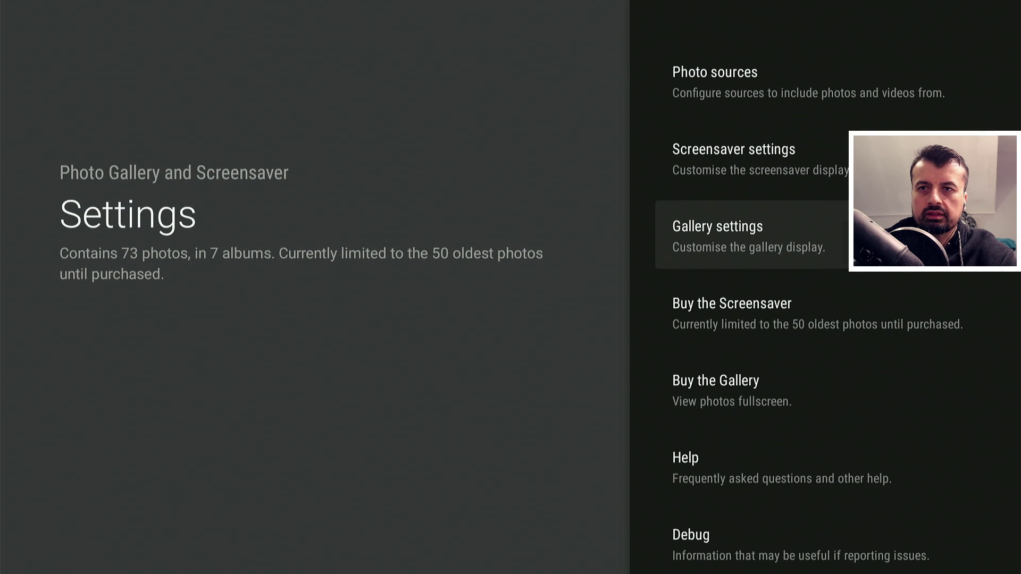
{"action": "key", "text": "Return"}
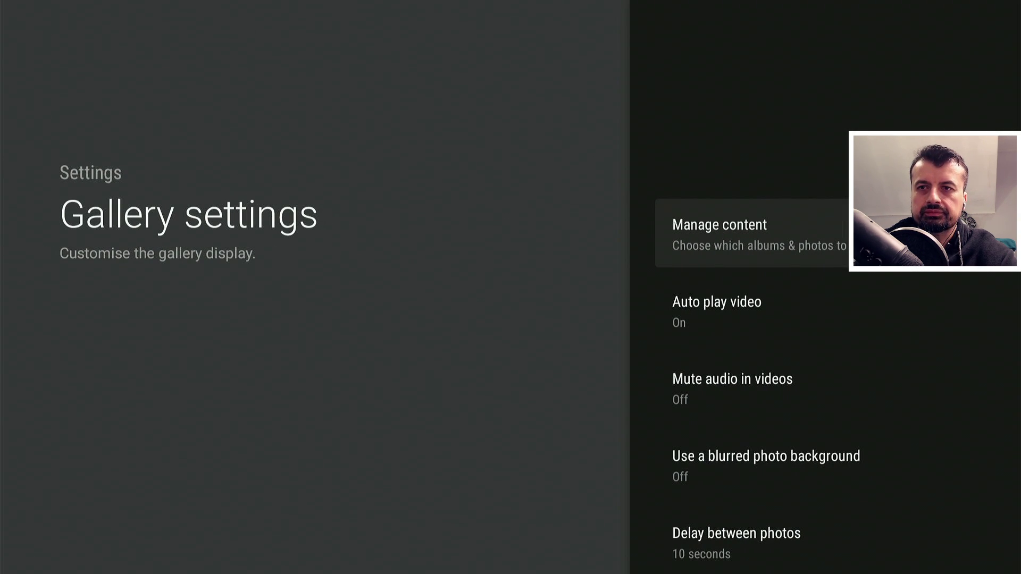
{"action": "key", "text": "Down"}
{"action": "key", "text": "Down"}
{"action": "key", "text": "Down"}
{"action": "key", "text": "Down"}
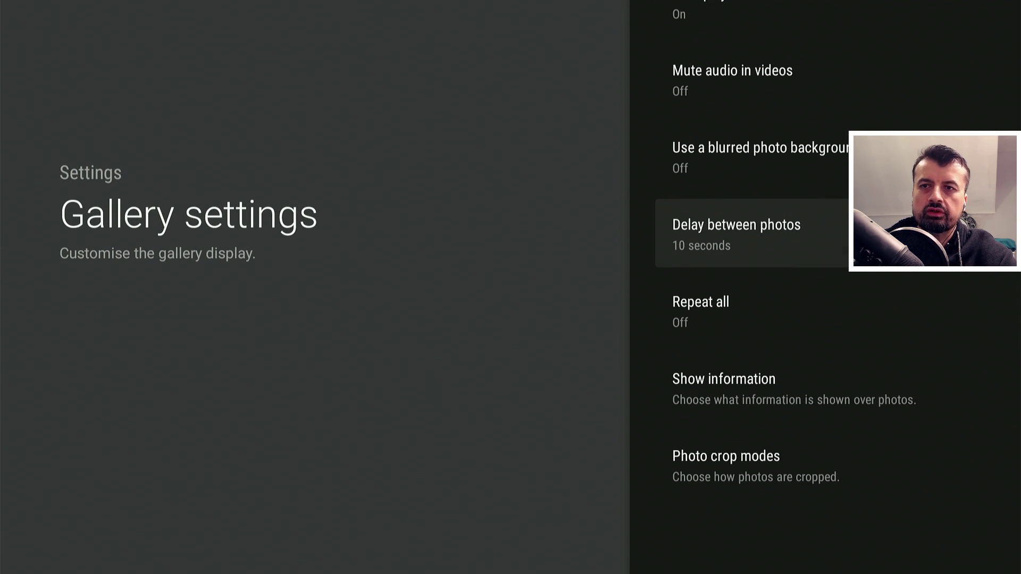
{"action": "key", "text": "Return"}
{"action": "key", "text": "Down"}
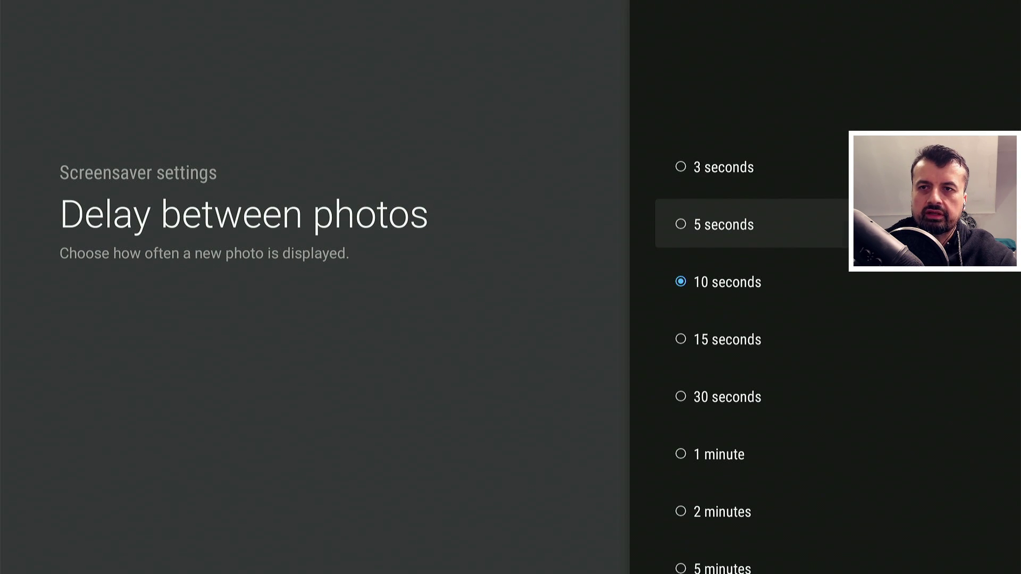
{"action": "key", "text": "Return"}
Step: Turn on Show weather in the gallery's Show information settings with london as the weather location, and leave the settings
{"action": "key", "text": "Down"}
{"action": "key", "text": "Down"}
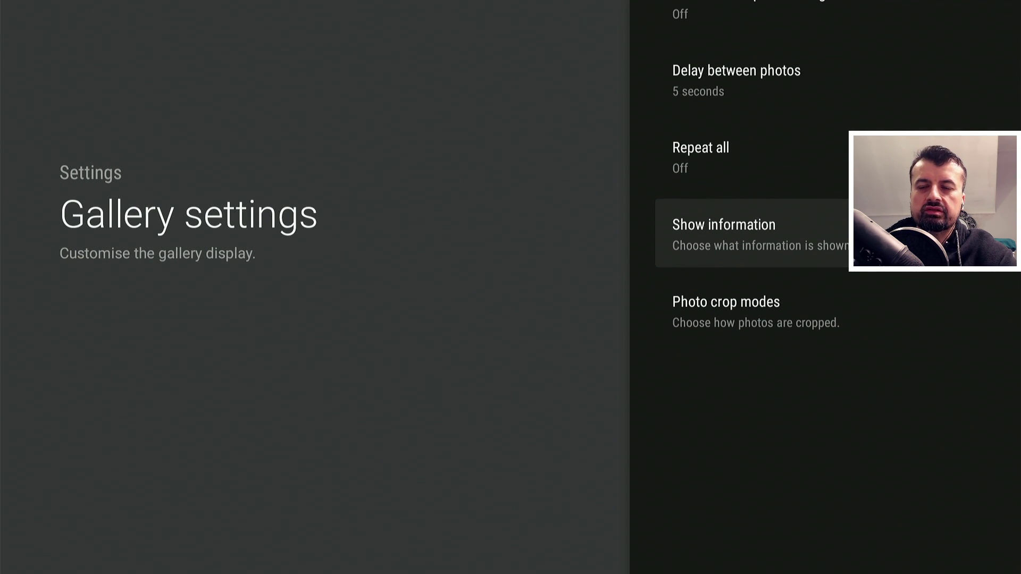
{"action": "key", "text": "Return"}
{"action": "key", "text": "Down"}
{"action": "key", "text": "Up"}
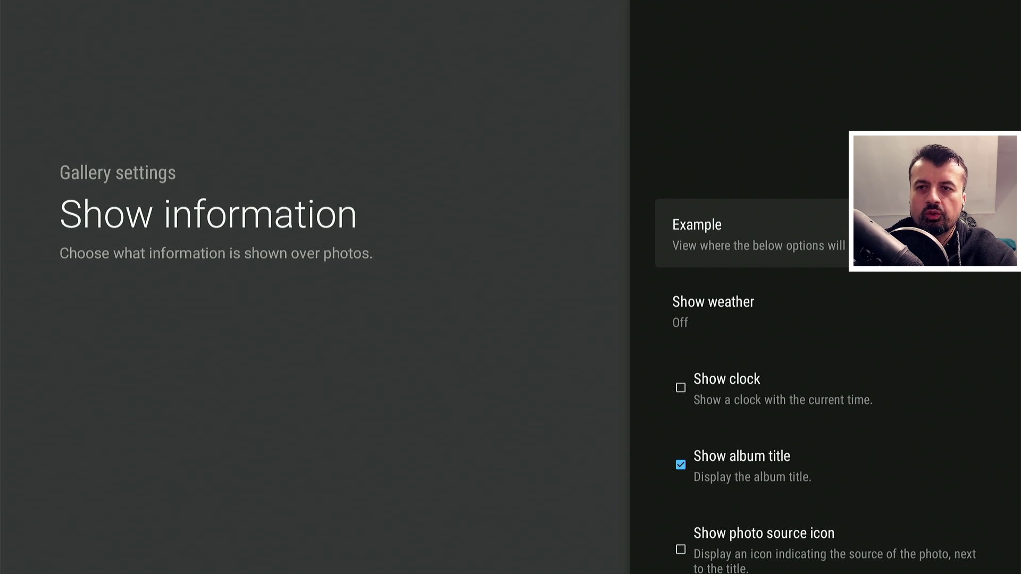
{"action": "key", "text": "Down"}
{"action": "key", "text": "Return"}
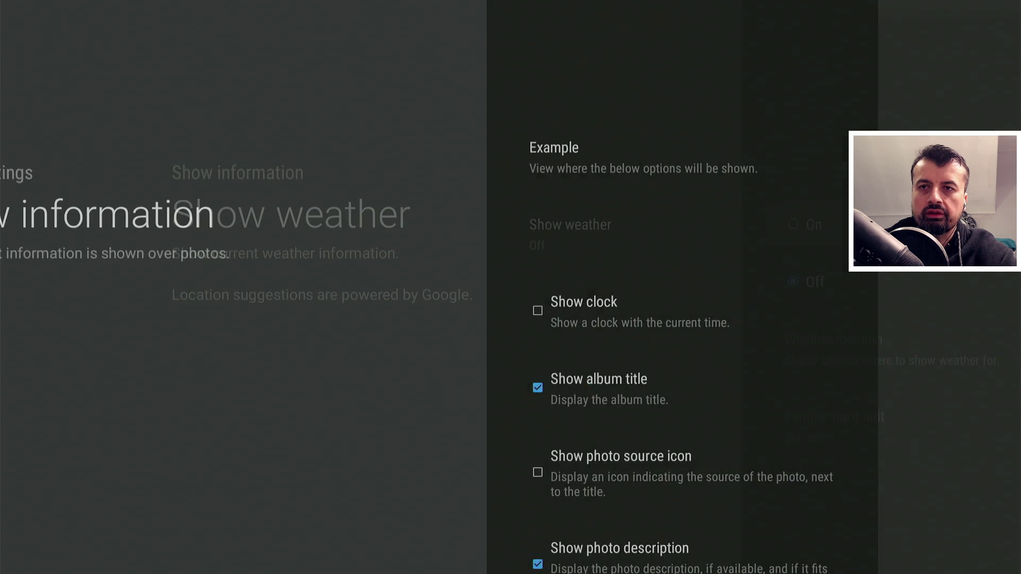
{"action": "key", "text": "Return"}
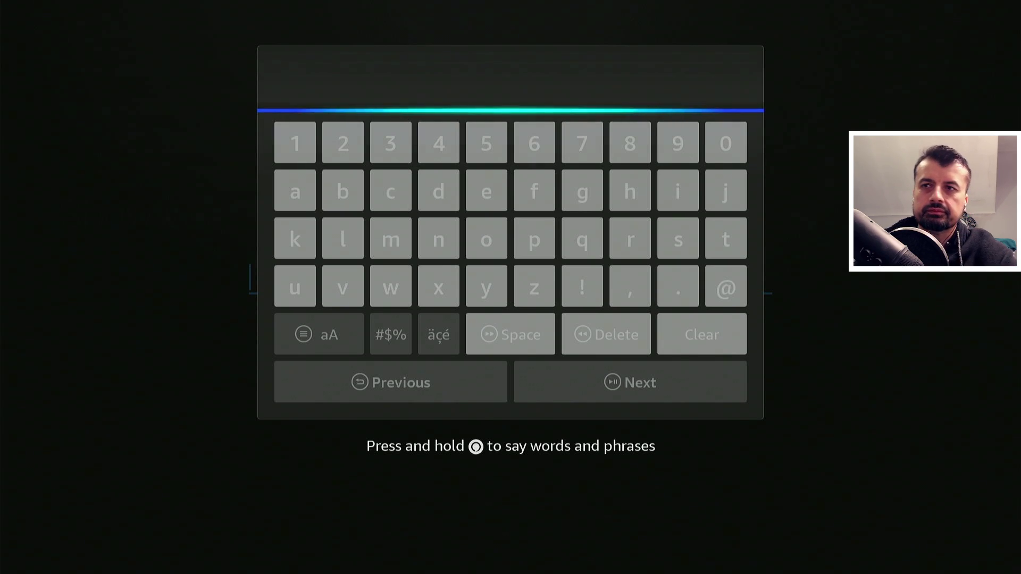
{"action": "key", "text": "Return"}
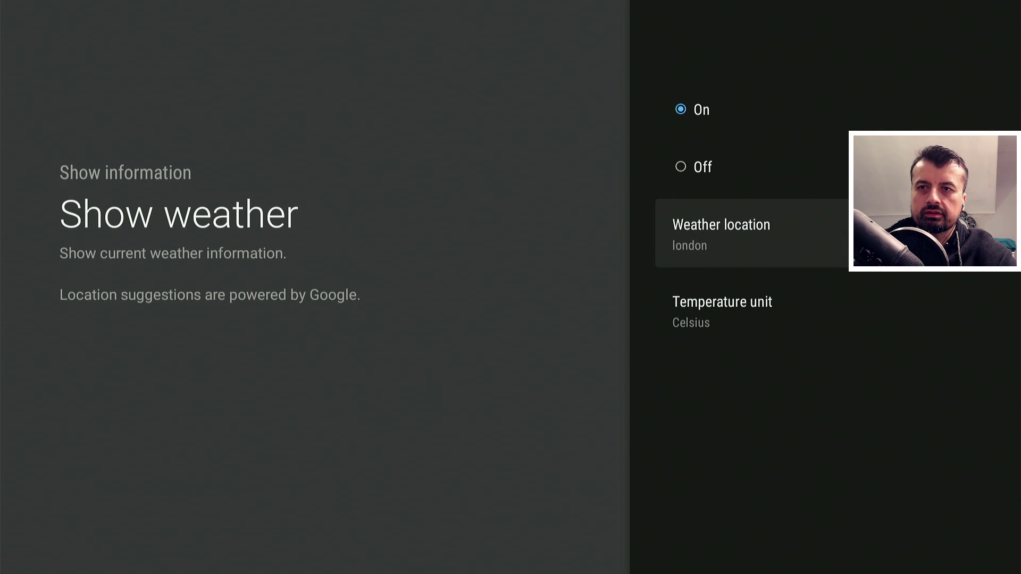
{"action": "key", "text": "Down"}
{"action": "key", "text": "Up"}
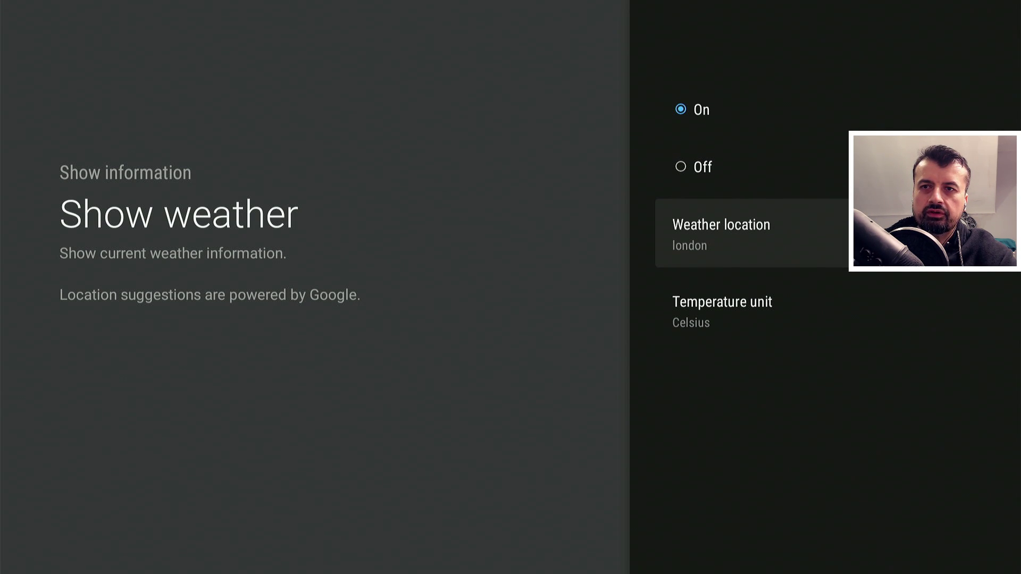
{"action": "key", "text": "Escape"}
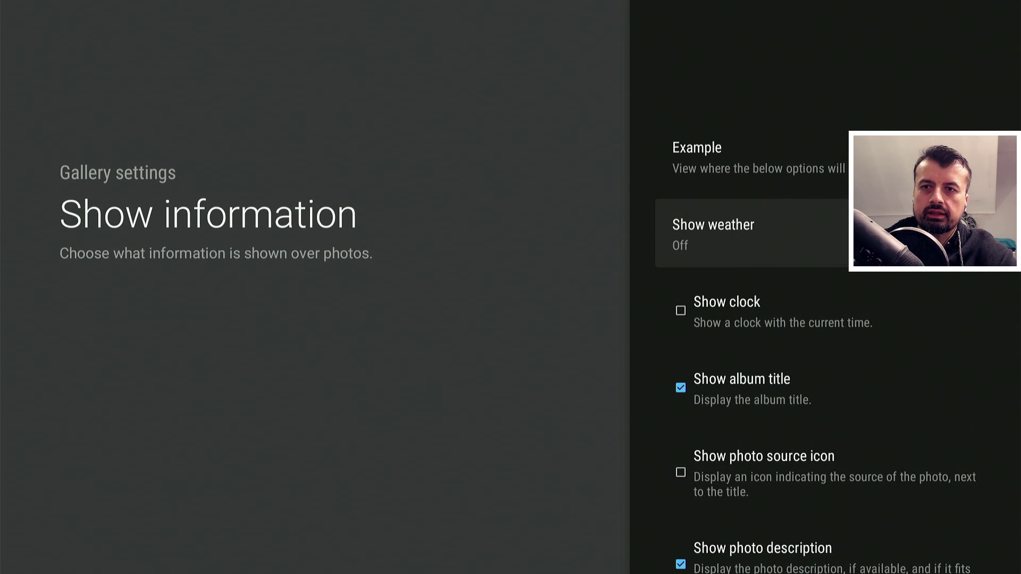
{"action": "key", "text": "Escape"}
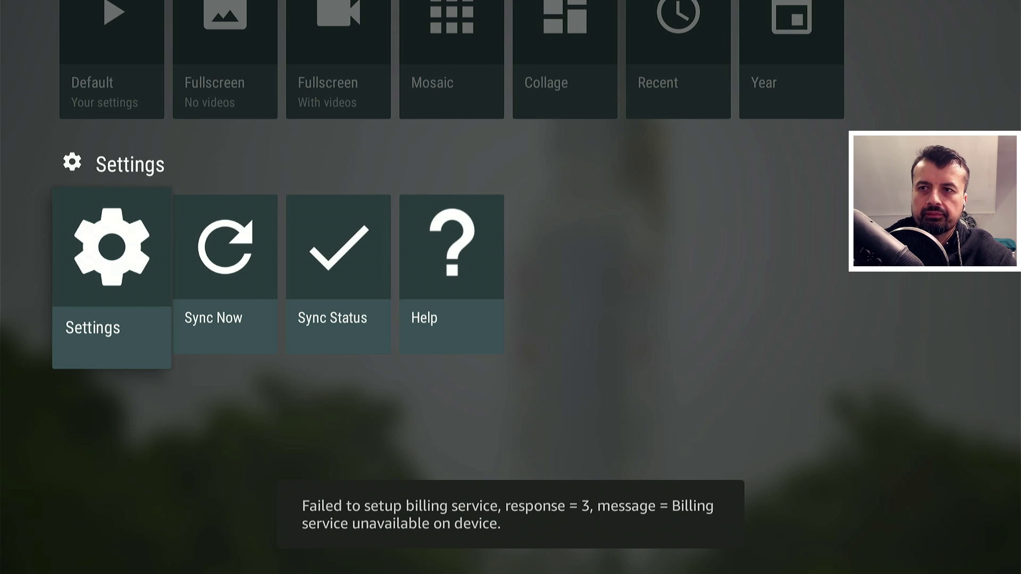
Step: Go to Recent Albums on the gallery home screen and highlight the Videos album
{"action": "key", "text": "Up"}
{"action": "key", "text": "Up"}
{"action": "key", "text": "Up"}
{"action": "key", "text": "Right"}
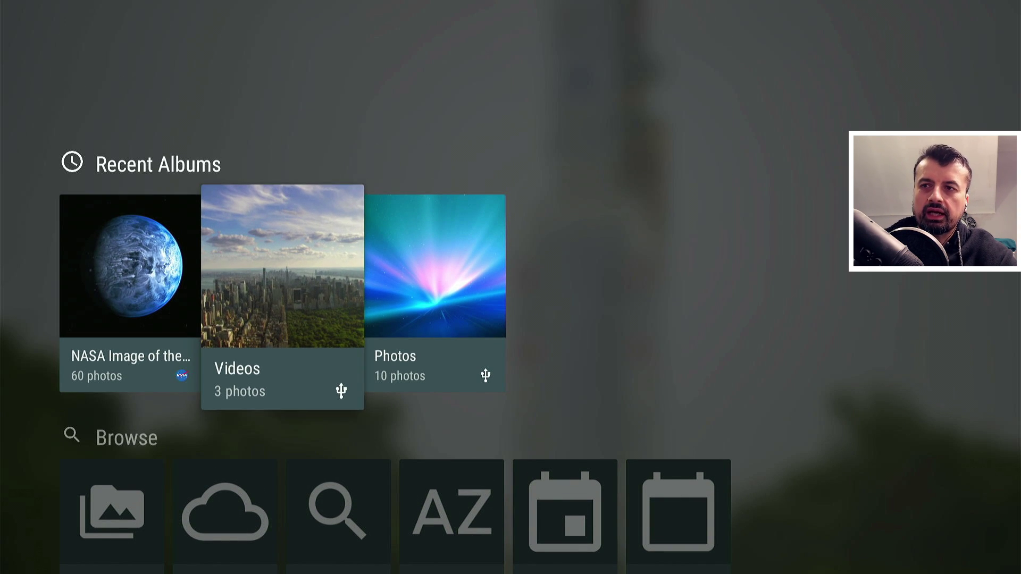
{"action": "key", "text": "Right"}
{"action": "key", "text": "Left"}
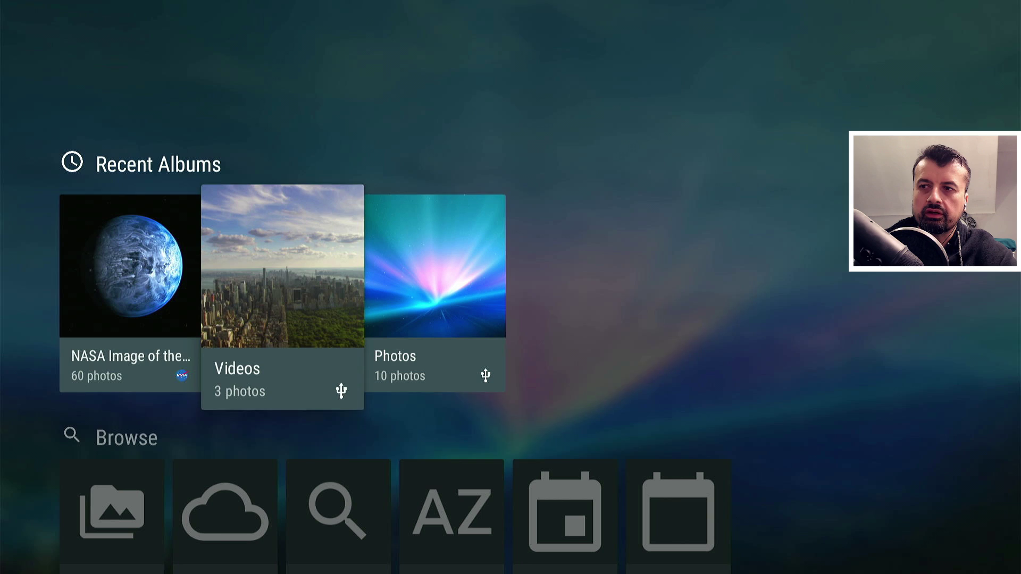
Step: Look through the NASA Image of the Day, Videos and Photos albums in Recent Albums
{"action": "key", "text": "Left"}
{"action": "key", "text": "Right"}
{"action": "key", "text": "Right"}
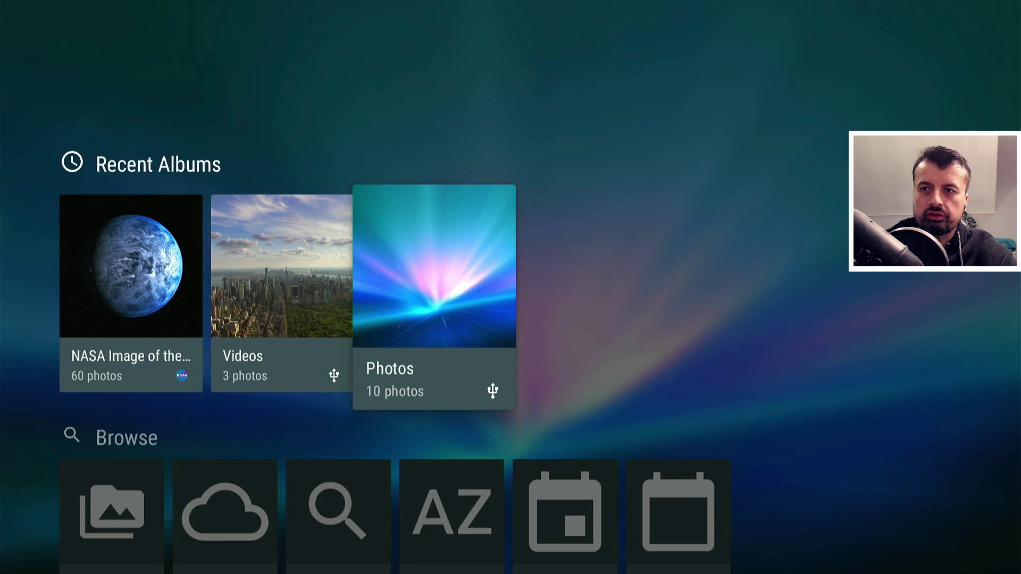
{"action": "key", "text": "Left"}
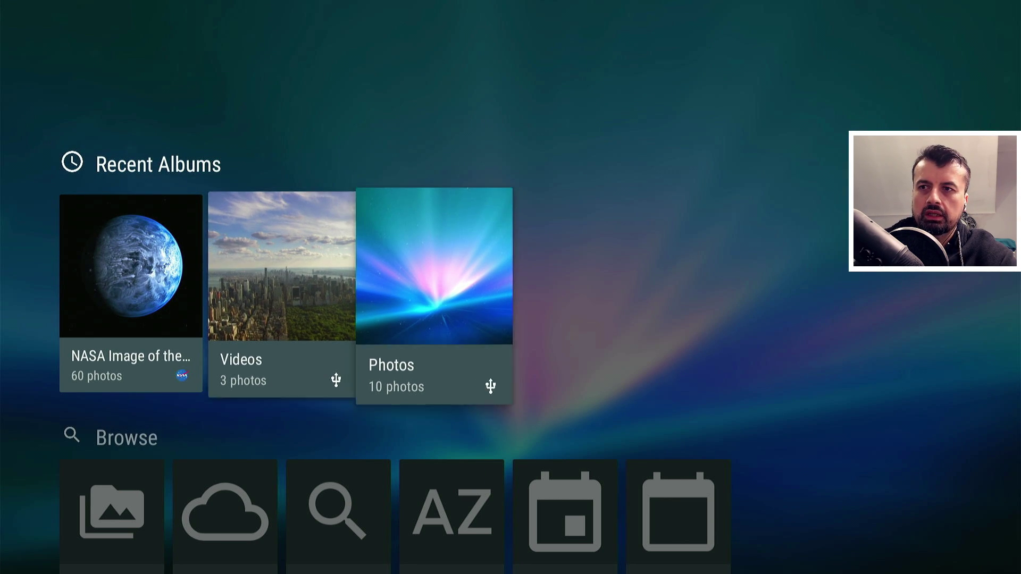
{"action": "key", "text": "Left"}
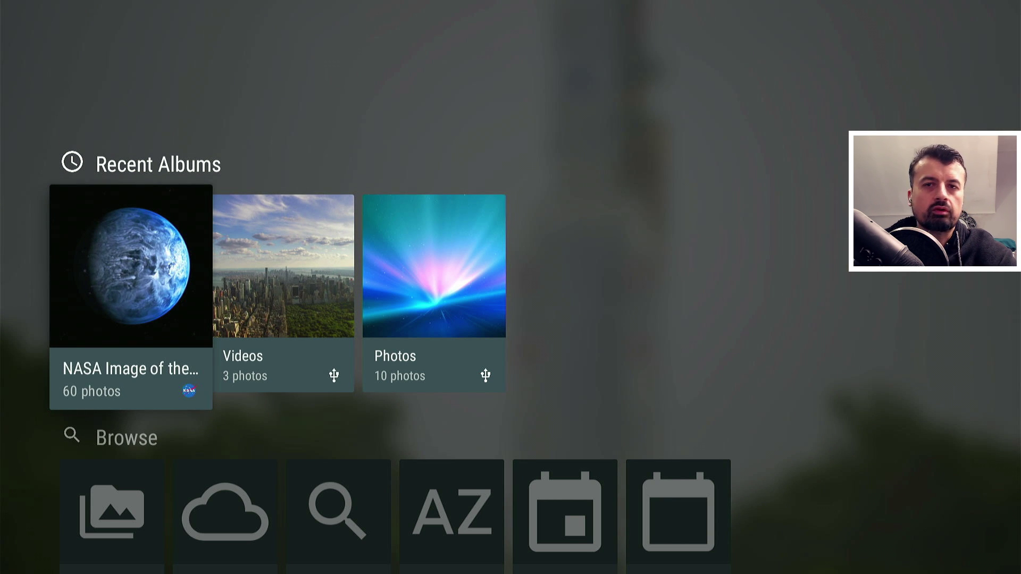
{"action": "key", "text": "Right"}
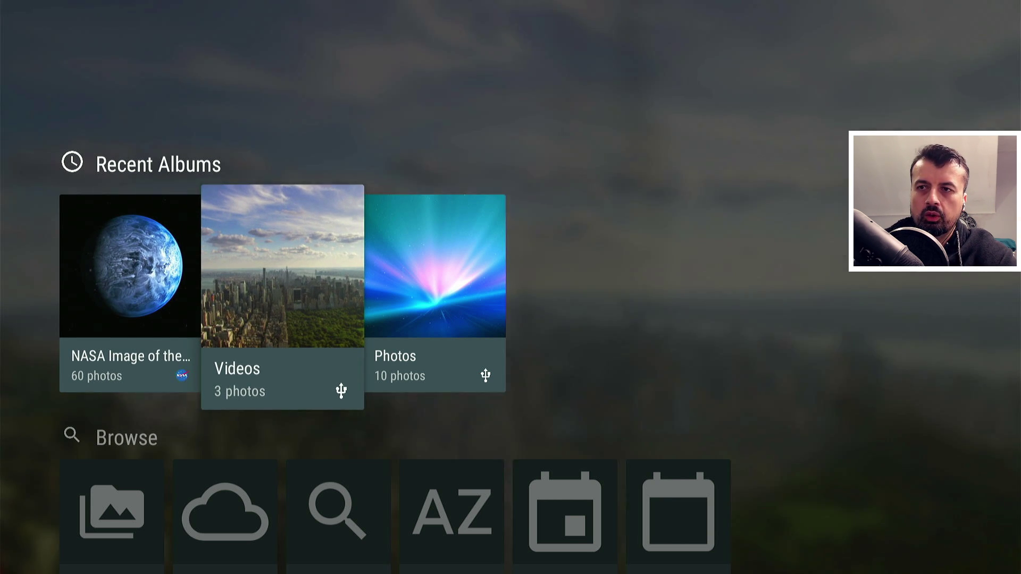
{"action": "key", "text": "Right"}
{"action": "key", "text": "Left"}
{"action": "key", "text": "Left"}
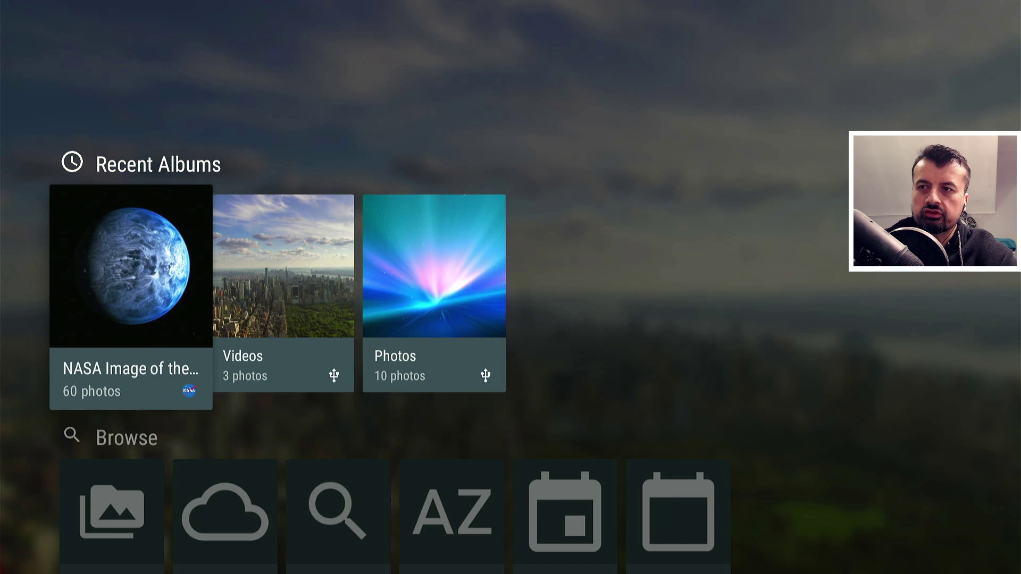
Step: View the NASA Image of the Day slideshow full screen with its clock and caption, and exit it
{"action": "key", "text": "Down"}
{"action": "key", "text": "Down"}
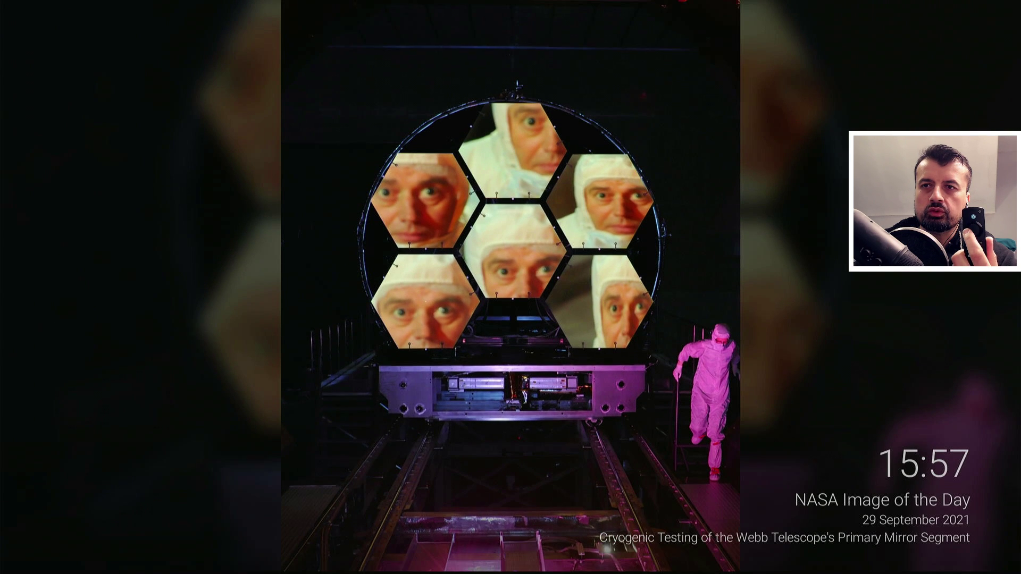
{"action": "key", "text": "Escape"}
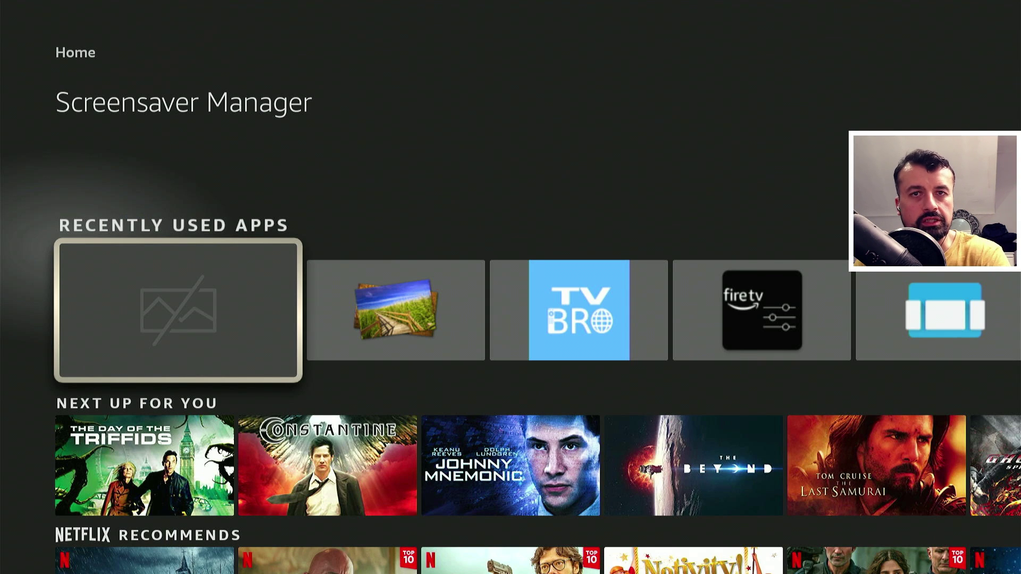
Step: Open Screensaver Manager from the recently used apps and make Photo Gallery and Screensaver the active screensaver
{"action": "key", "text": "Return"}
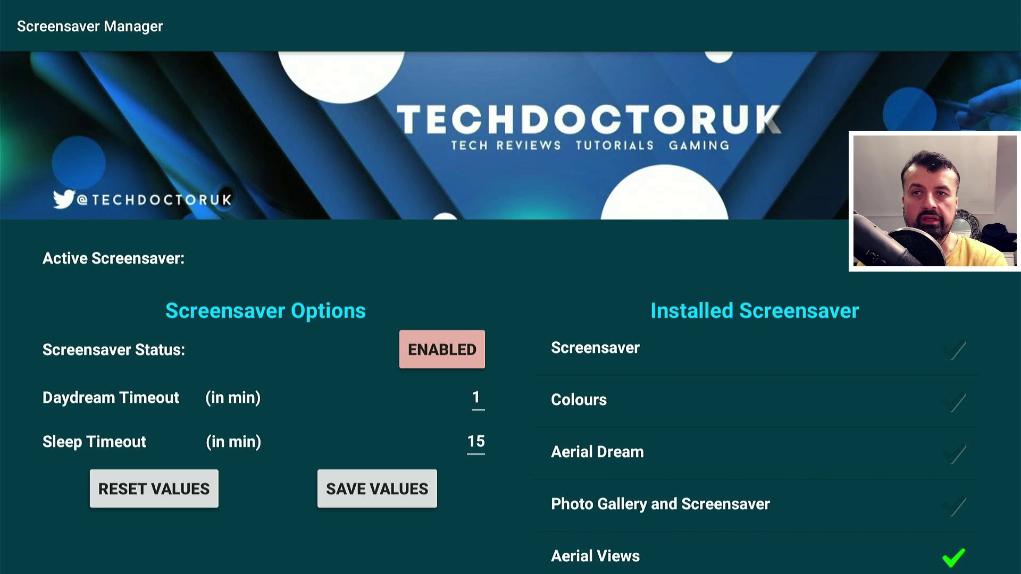
{"action": "key", "text": "Right"}
{"action": "key", "text": "Down"}
{"action": "key", "text": "Down"}
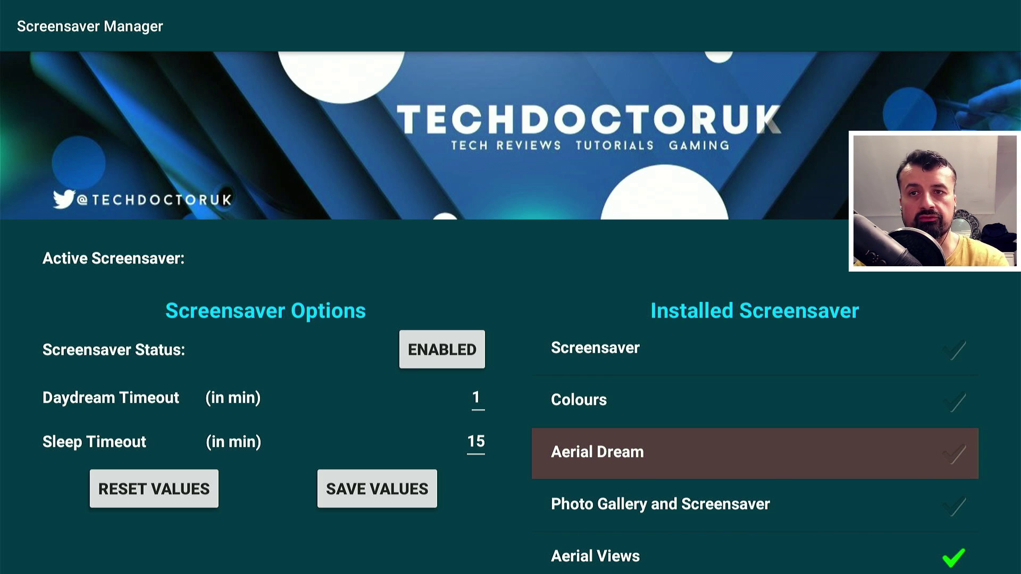
{"action": "key", "text": "Down"}
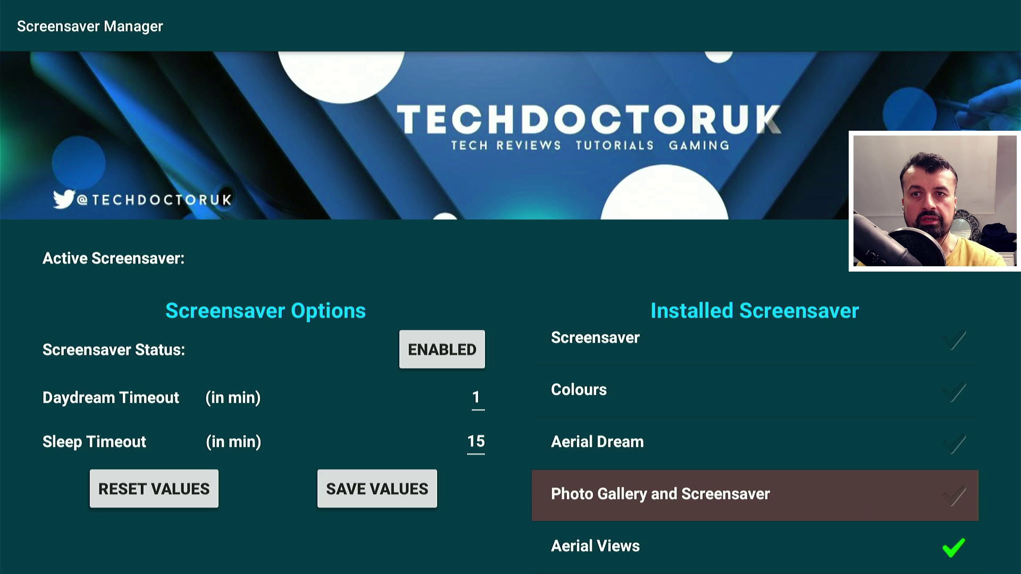
{"action": "key", "text": "Return"}
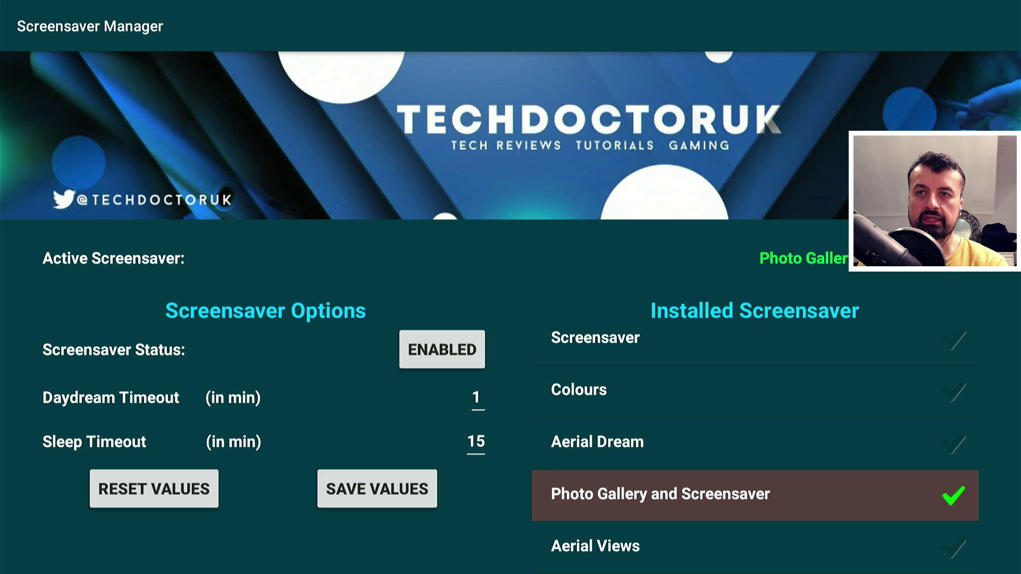
Step: Check the screensaver status and timeouts, and save the options with a 1-minute Daydream Timeout and a 15-minute Sleep Timeout
{"action": "key", "text": "Up"}
{"action": "key", "text": "Left"}
{"action": "key", "text": "Left"}
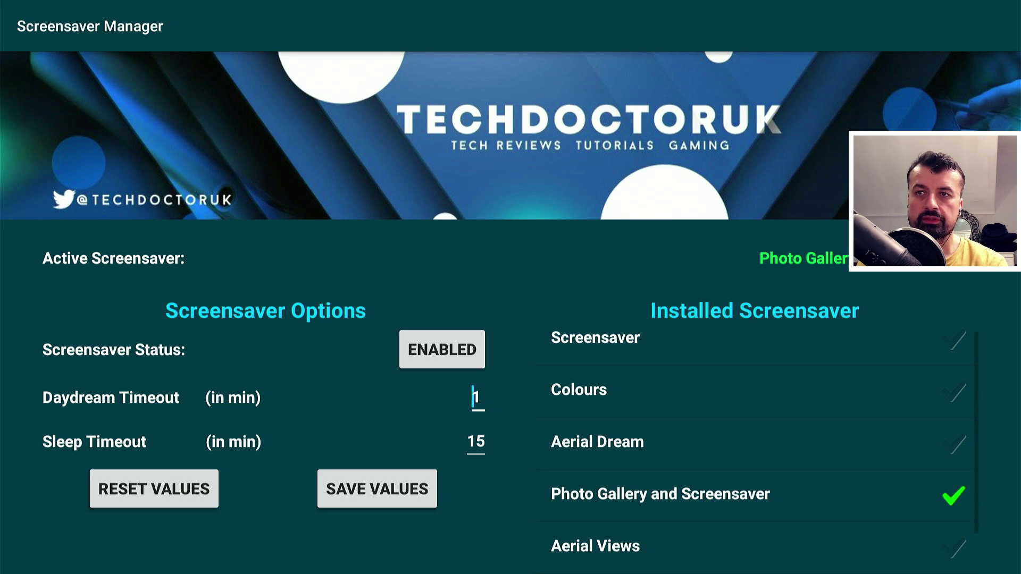
{"action": "key", "text": "Up"}
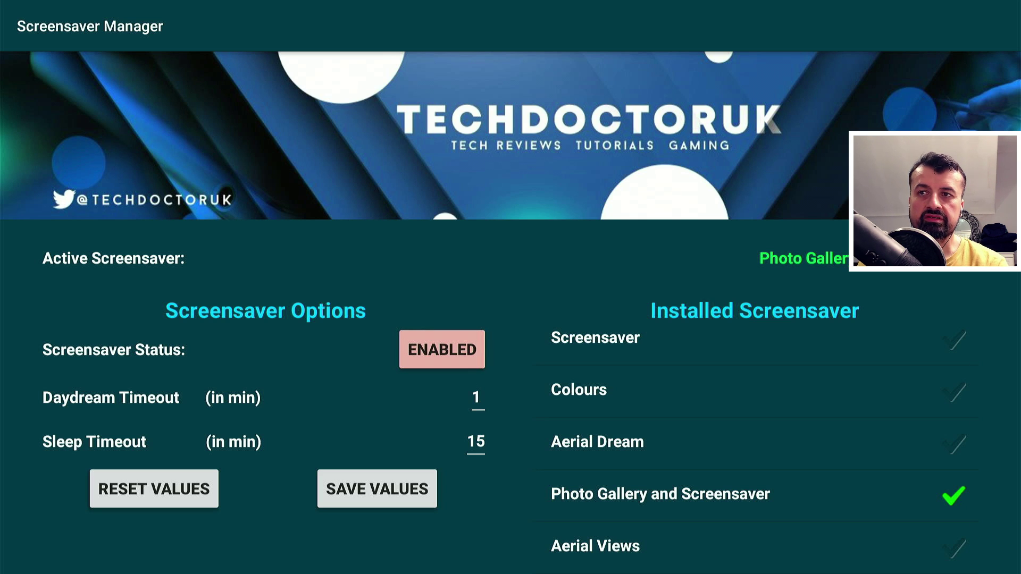
{"action": "key", "text": "Down"}
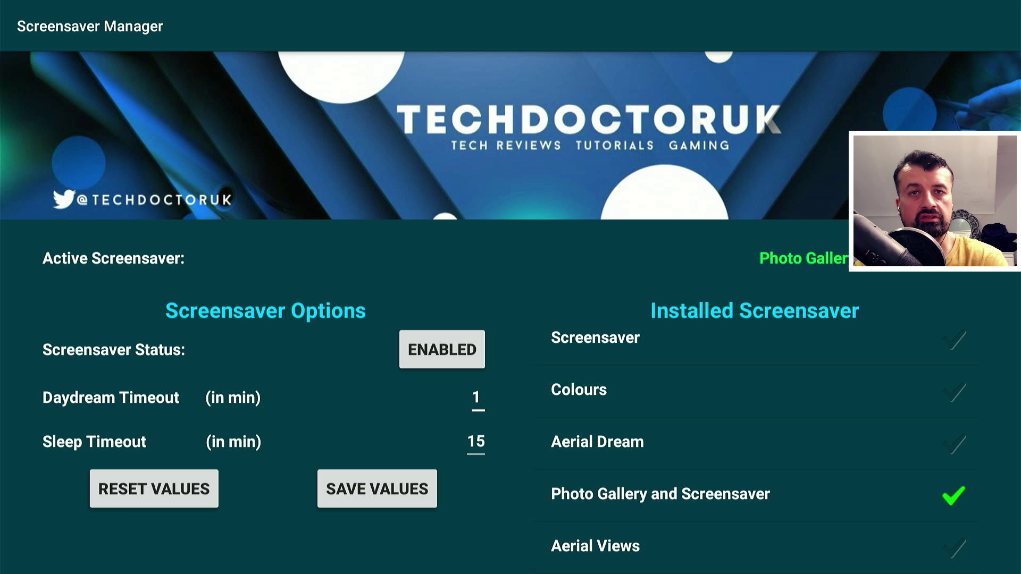
{"action": "key", "text": "Down"}
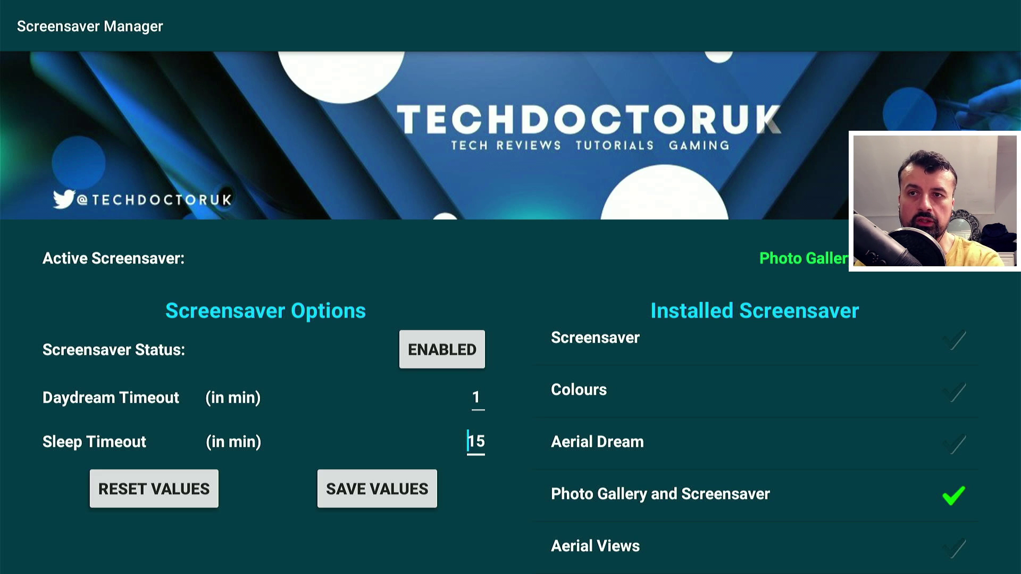
{"action": "key", "text": "Down"}
{"action": "key", "text": "Down"}
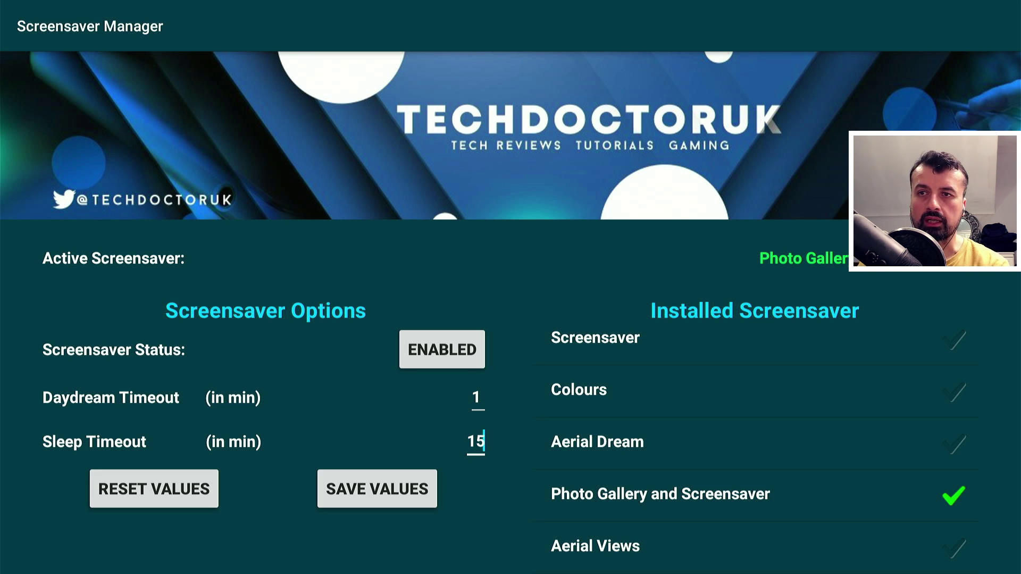
{"action": "key", "text": "Return"}
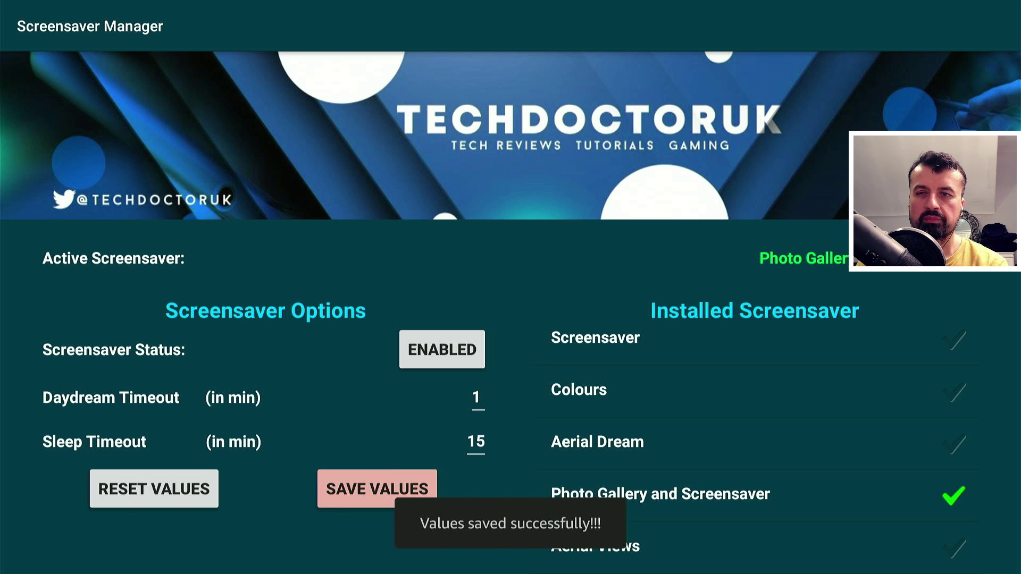